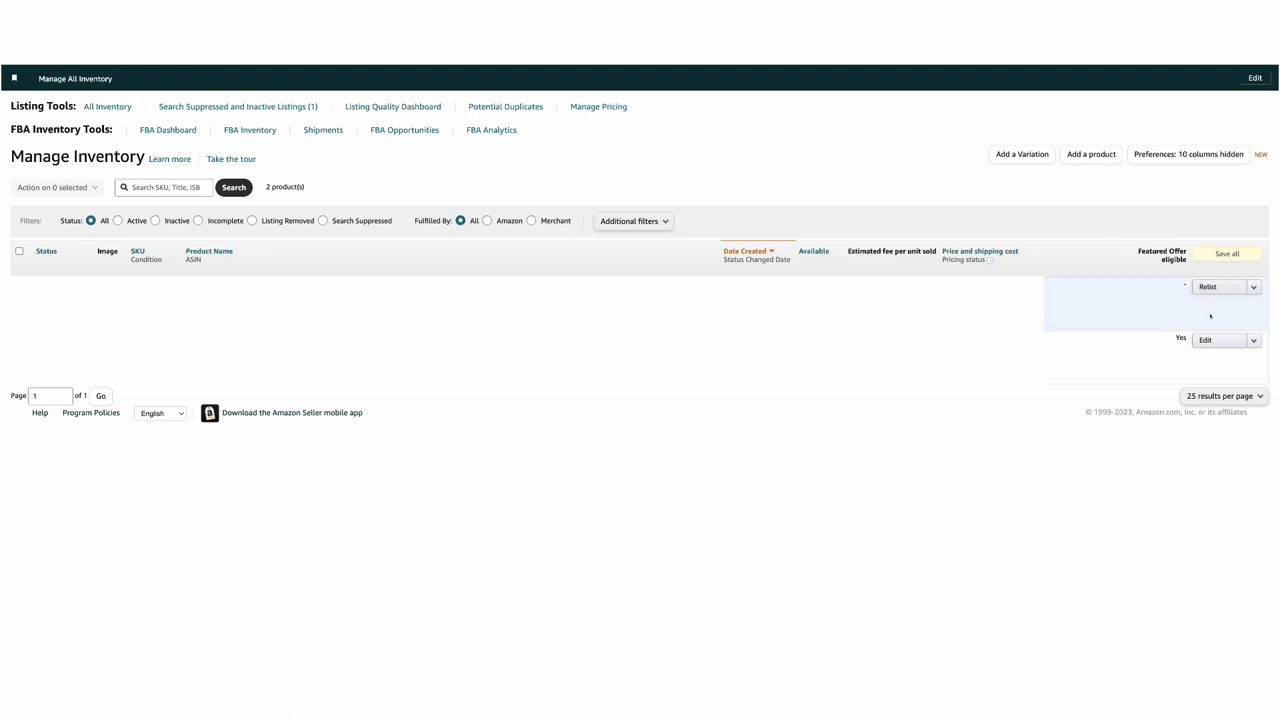
Edit the second product's offer and raise Your Price from 32.99 to 39.99.
{"action": "left_click", "coordinate": [1255, 341]}
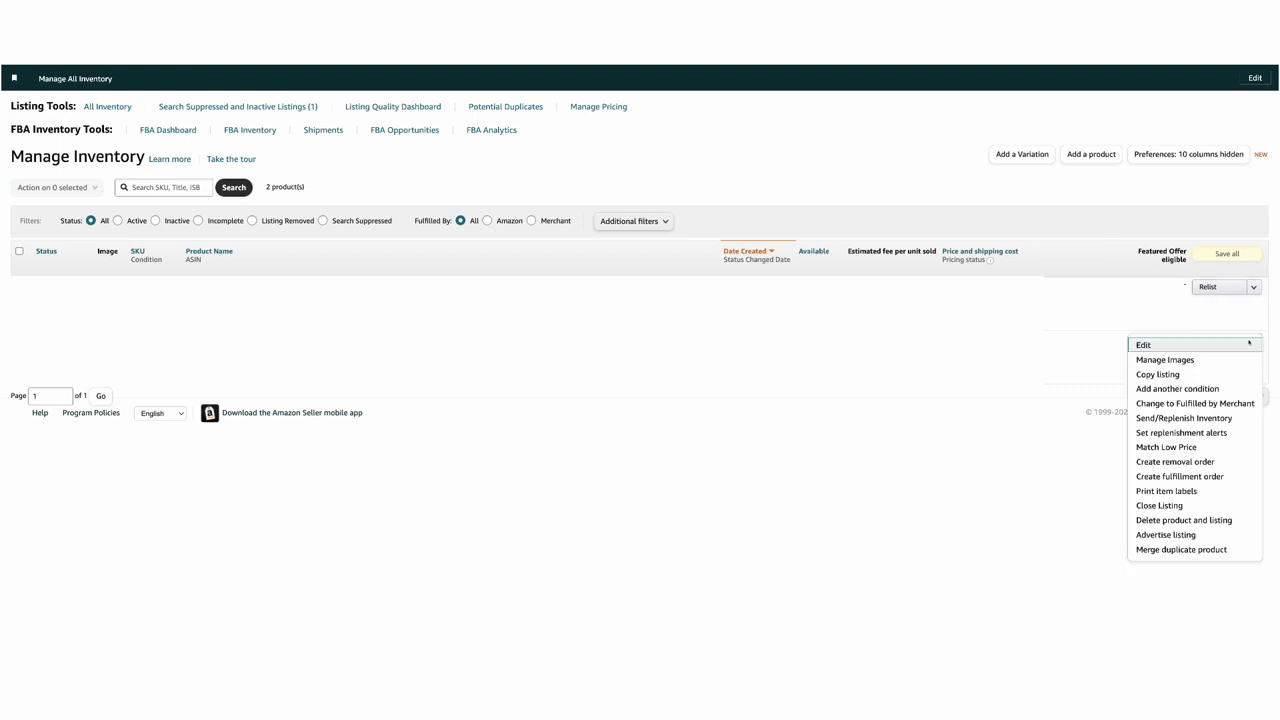
{"action": "left_click", "coordinate": [1164, 346]}
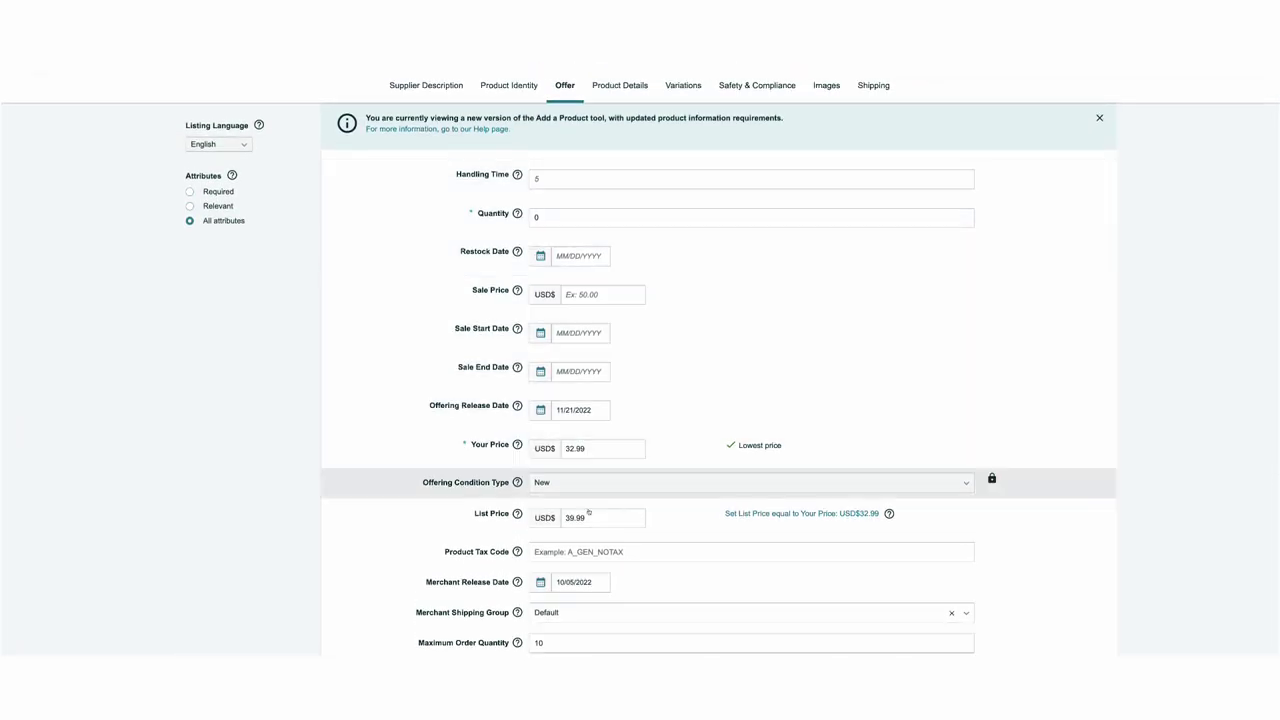
{"action": "left_click", "coordinate": [593, 518]}
{"action": "left_click", "coordinate": [592, 449]}
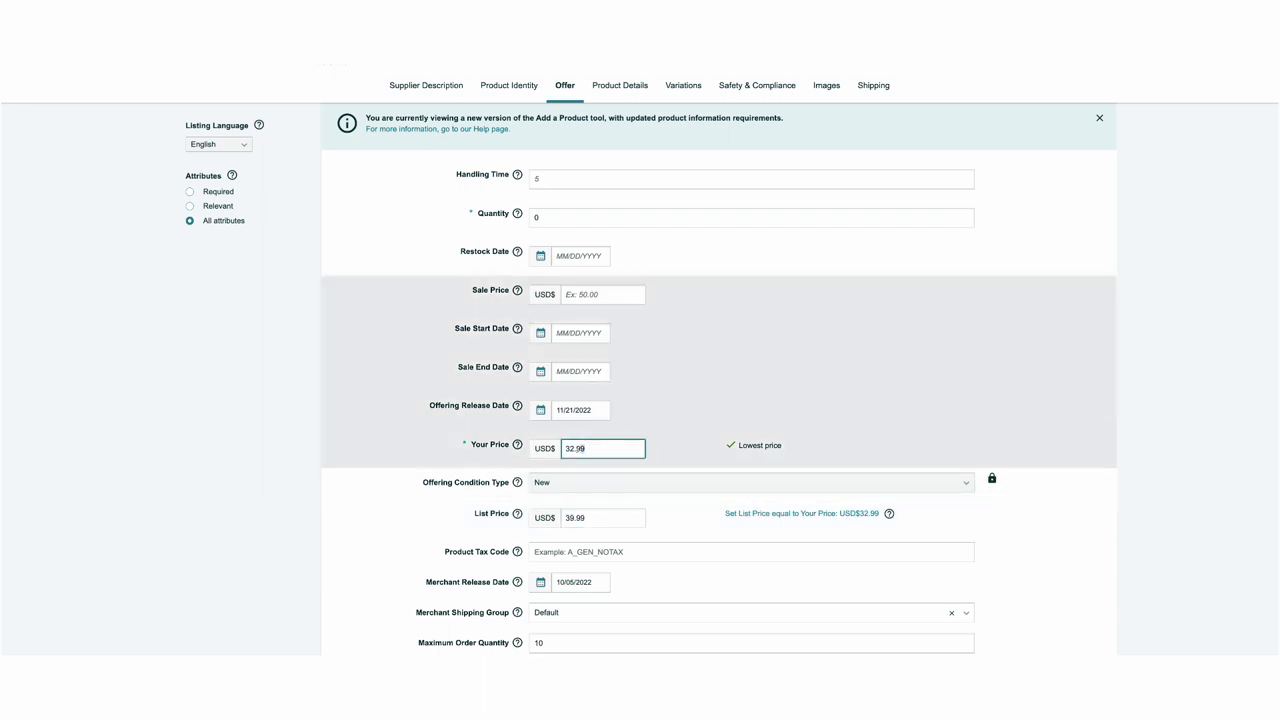
{"action": "double_click", "coordinate": [580, 449]}
{"action": "type", "text": "39.99"}
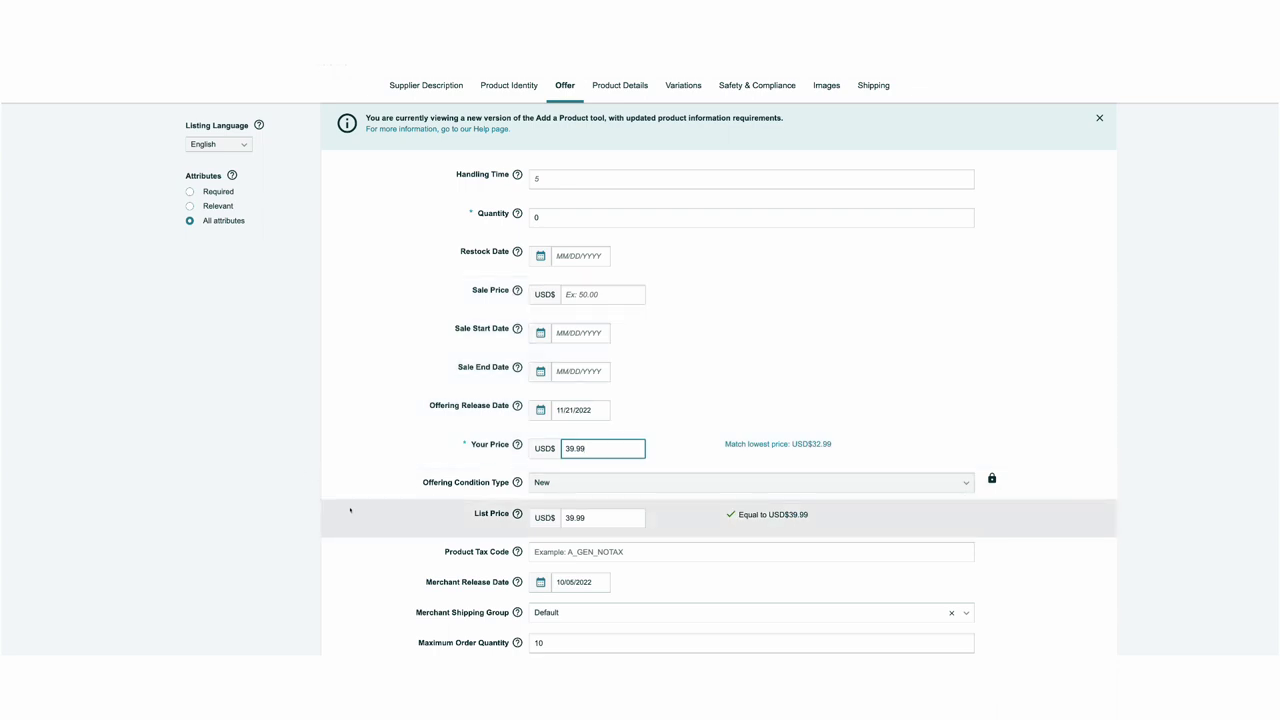
{"action": "left_click", "coordinate": [597, 518]}
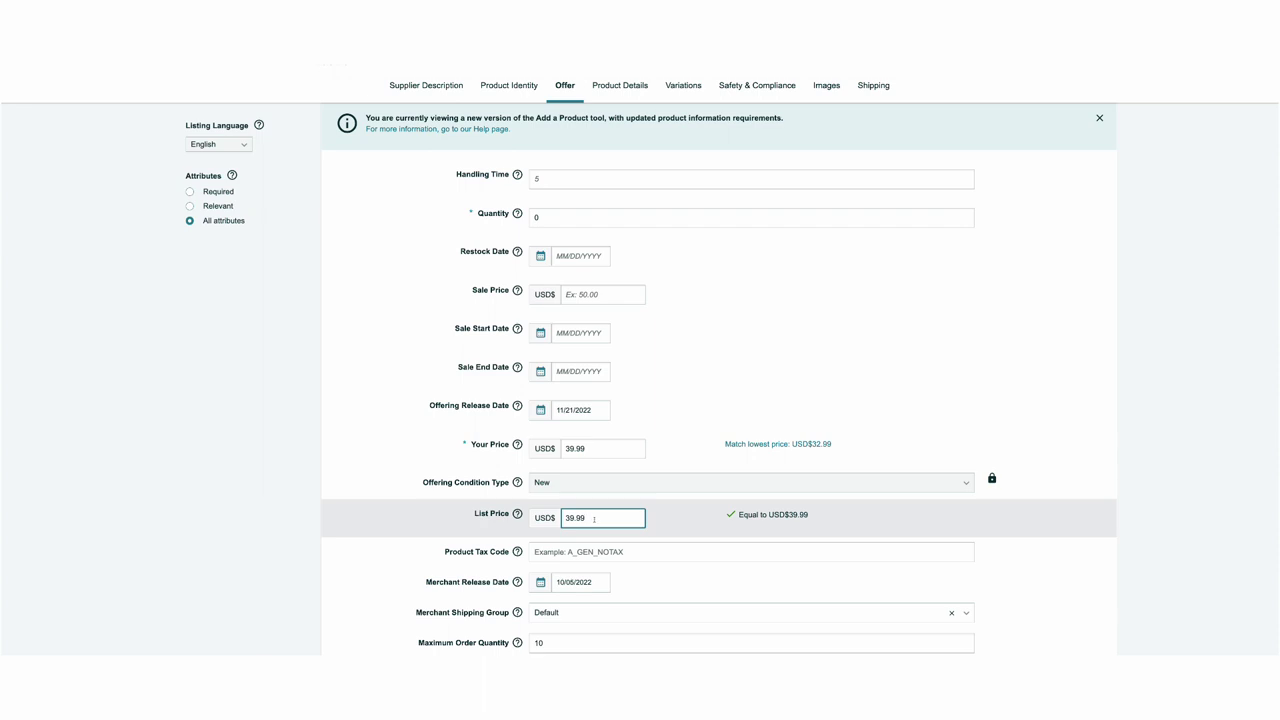
Search Amazon.com for 'pet products', browse the results and open the Pet Hair Remover Glove page.
{"action": "left_click", "coordinate": [603, 448]}
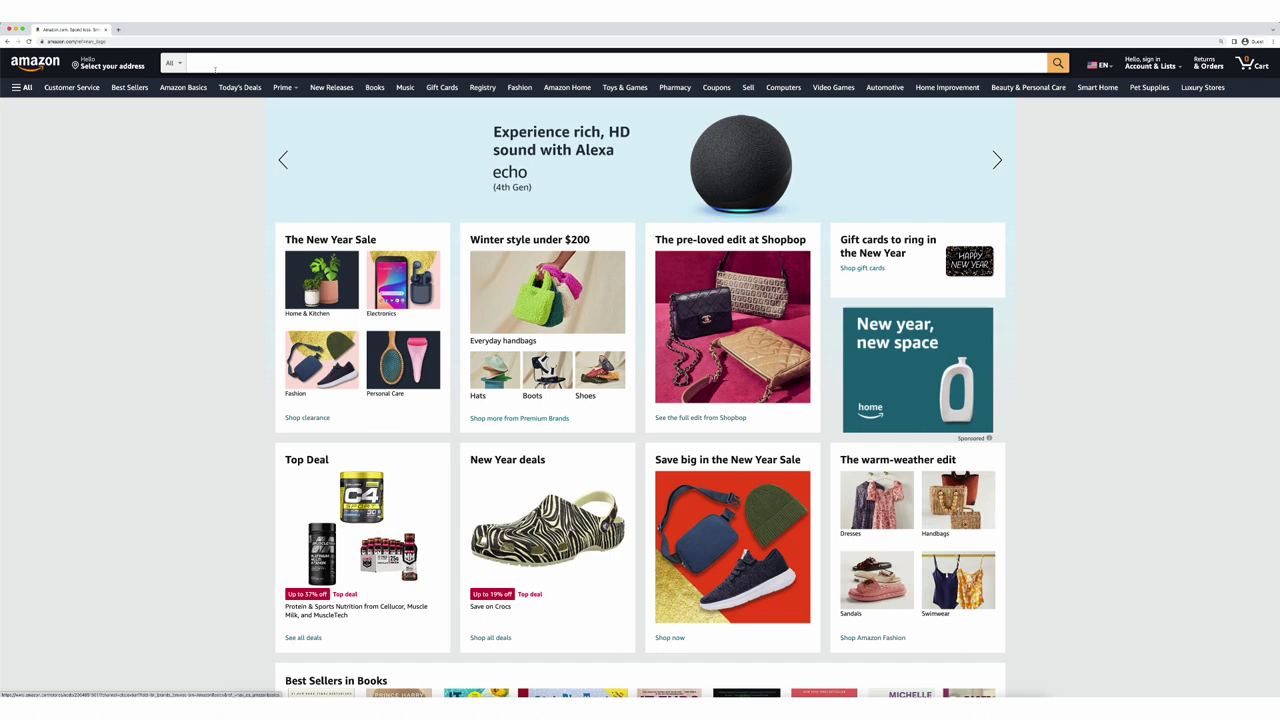
{"action": "left_click", "coordinate": [213, 65]}
{"action": "type", "text": "pet products"}
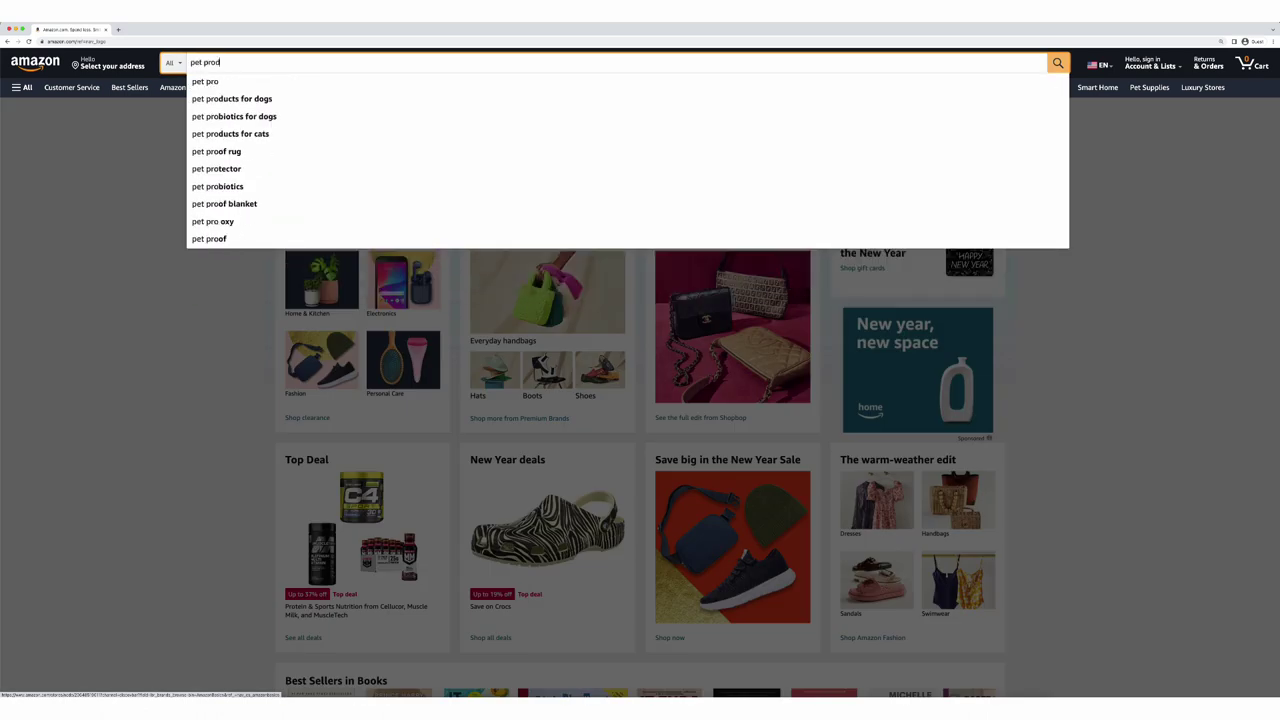
{"action": "key", "text": "Return"}
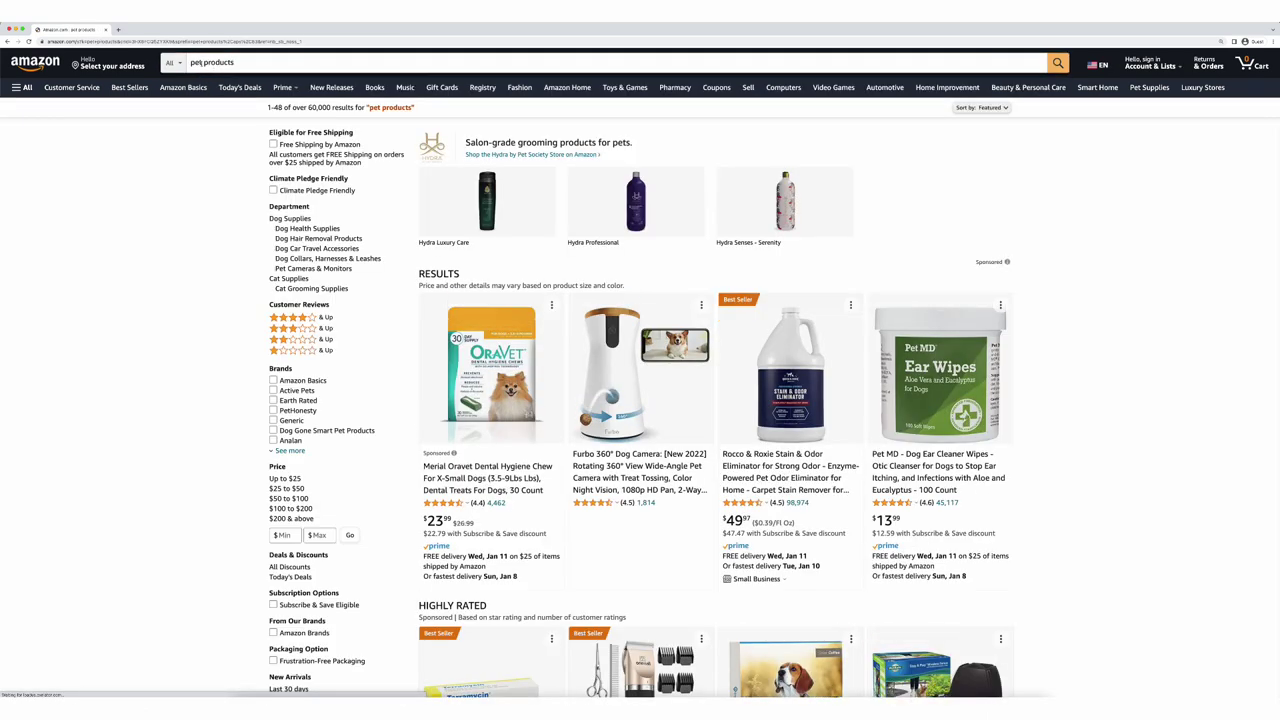
{"action": "scroll", "coordinate": [235, 206], "scroll_direction": "down", "scroll_amount": 10}
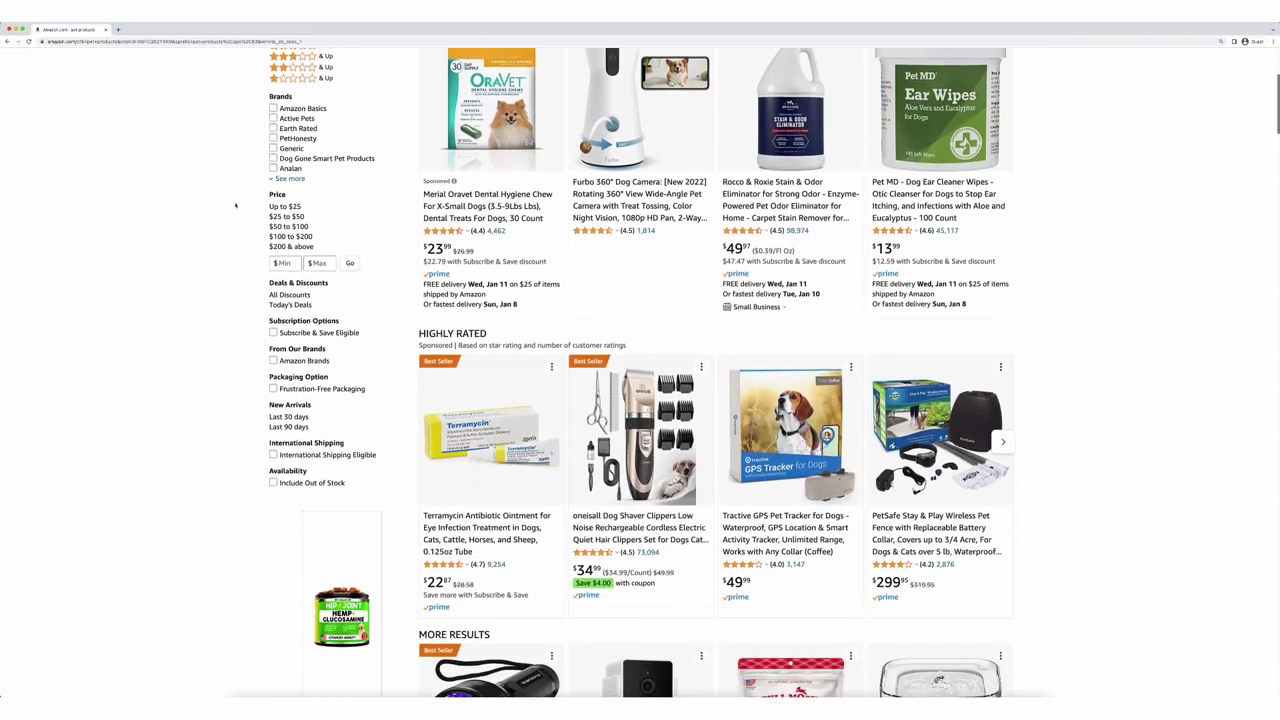
{"action": "scroll", "coordinate": [235, 205], "scroll_direction": "down", "scroll_amount": 10}
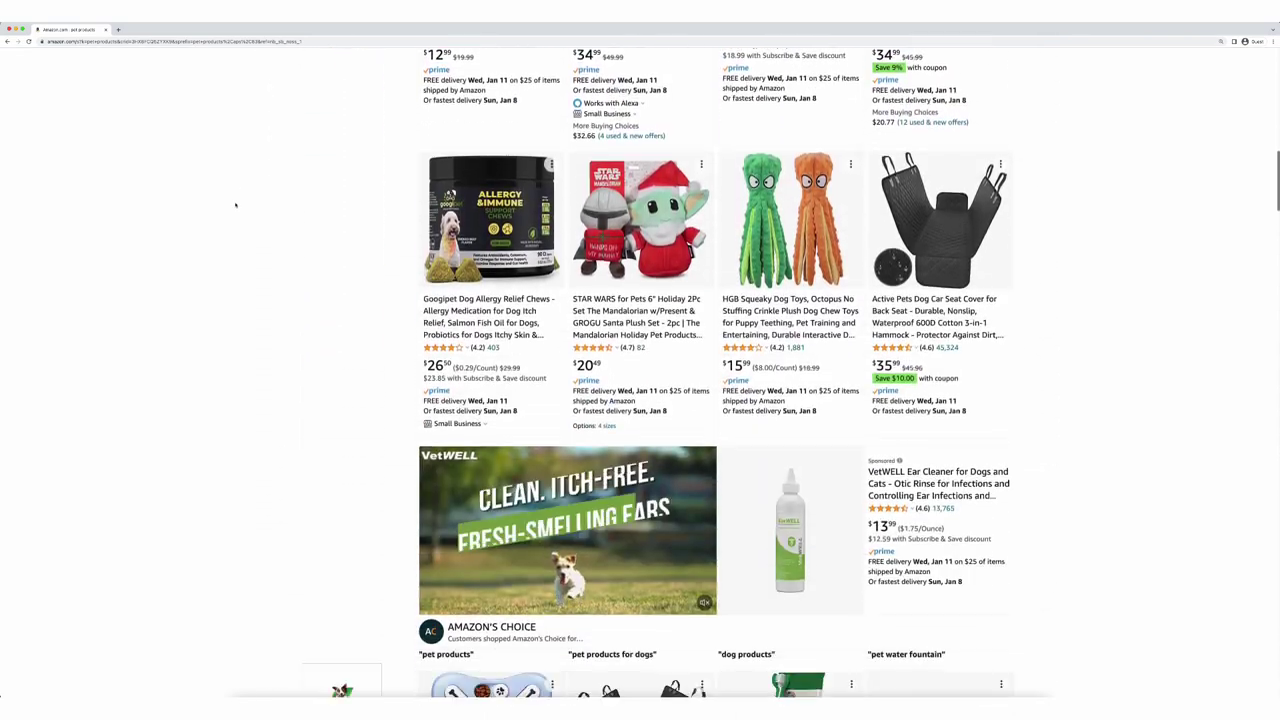
{"action": "scroll", "coordinate": [235, 205], "scroll_direction": "down", "scroll_amount": 5}
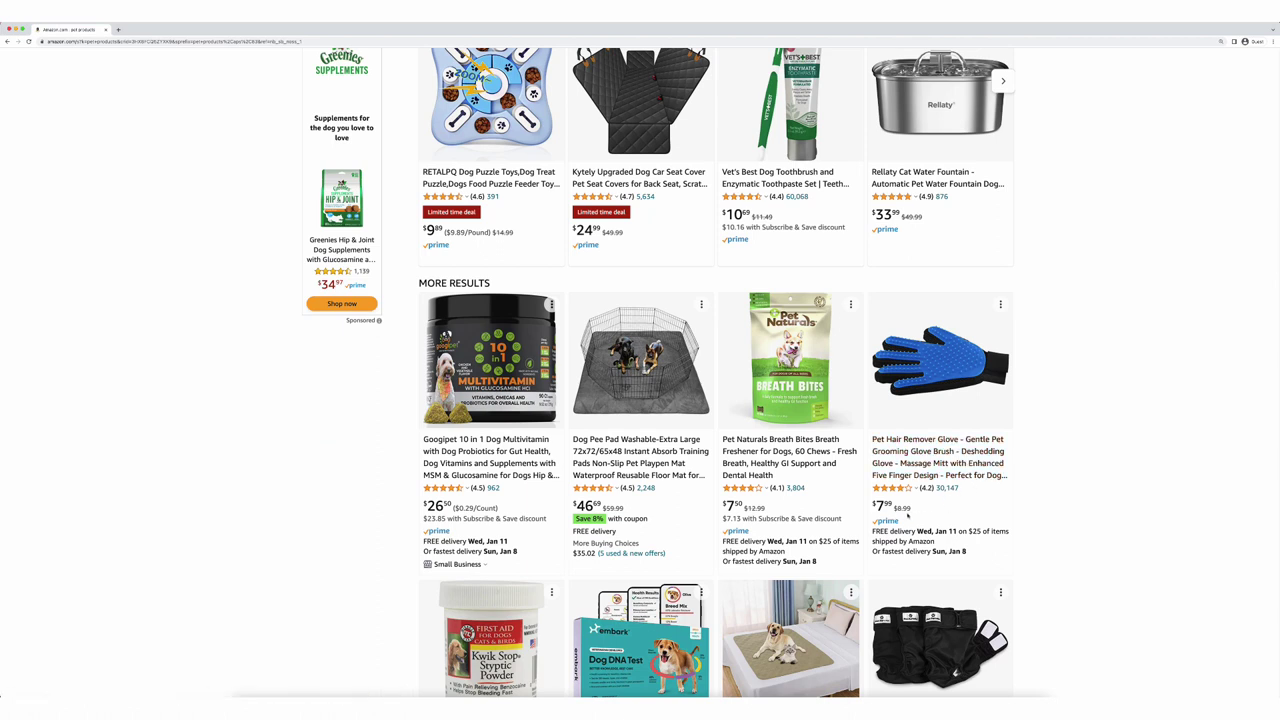
{"action": "left_click", "coordinate": [975, 465]}
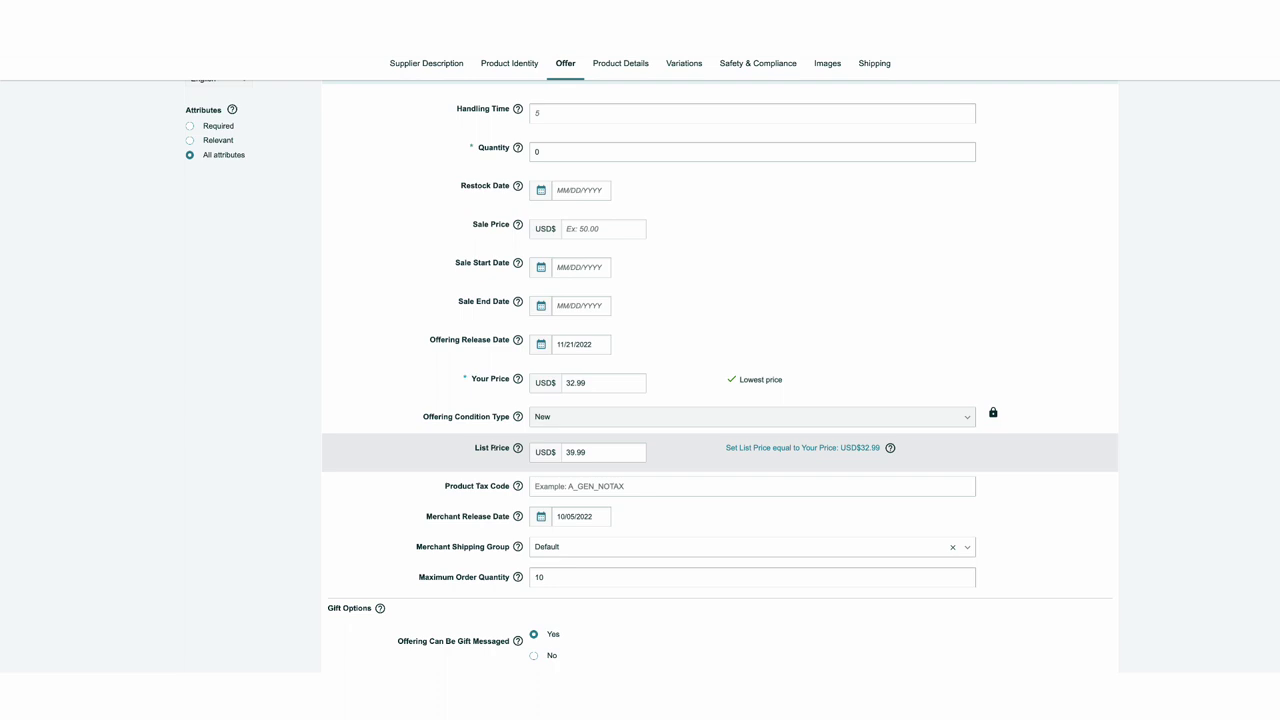
Set the sale to run from 01/05/2023 to 01/09/2023, clearing the date errors.
{"action": "left_click", "coordinate": [583, 267]}
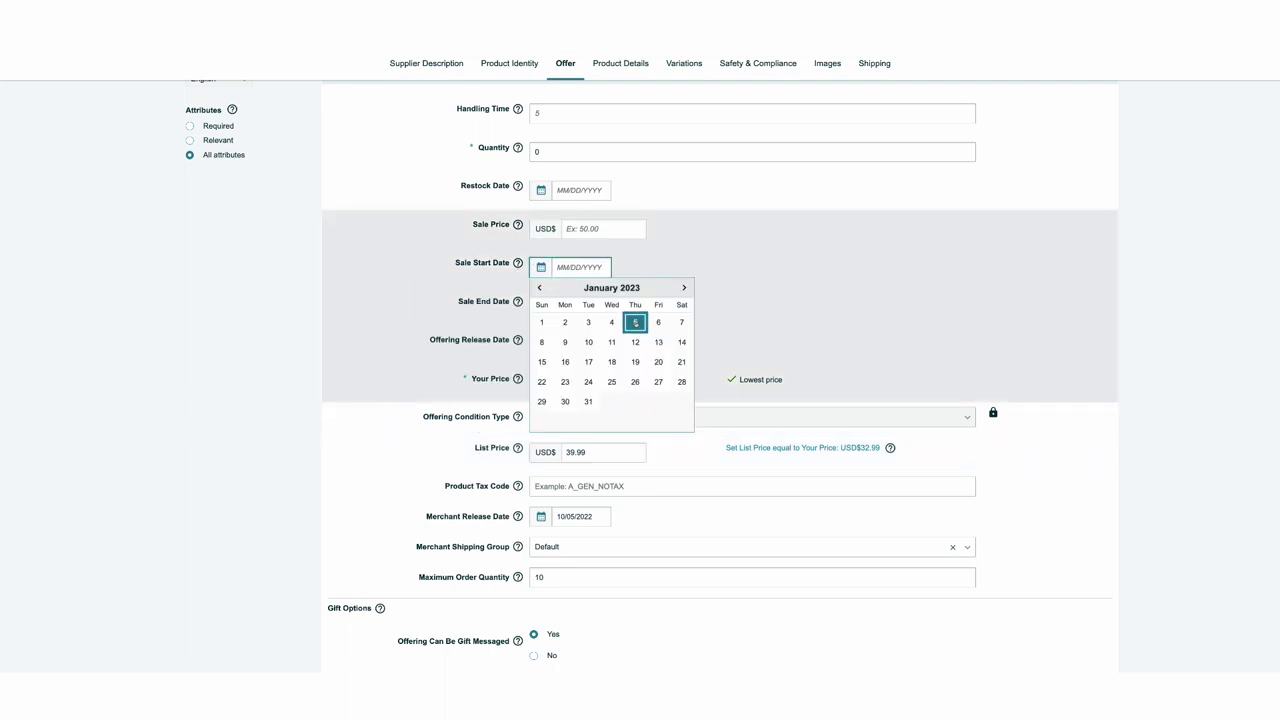
{"action": "left_click", "coordinate": [635, 322]}
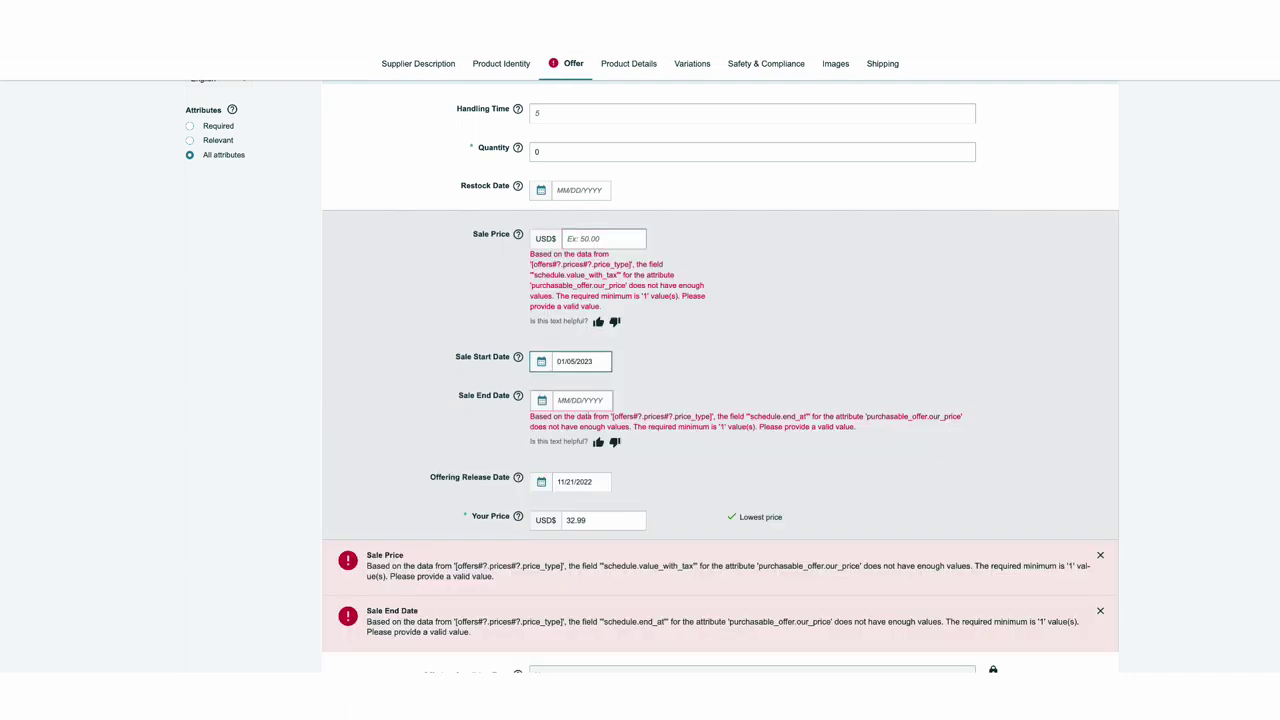
{"action": "left_click", "coordinate": [580, 401]}
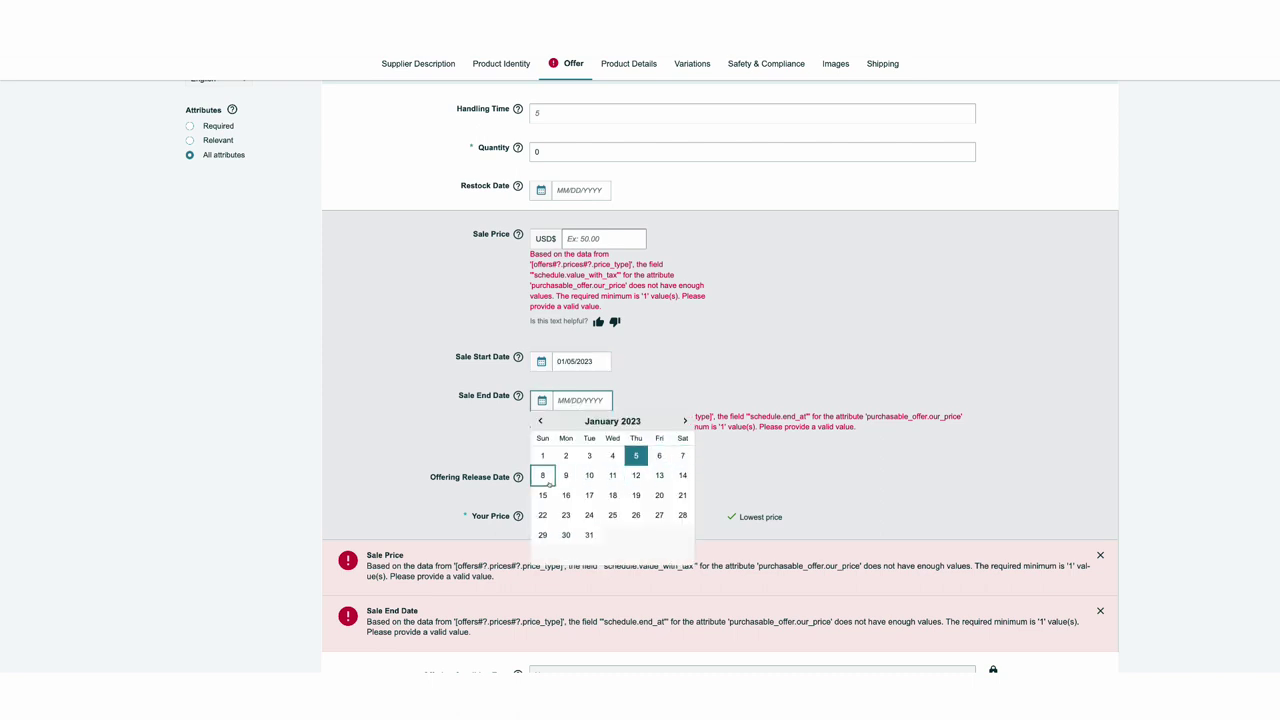
{"action": "left_click", "coordinate": [566, 475]}
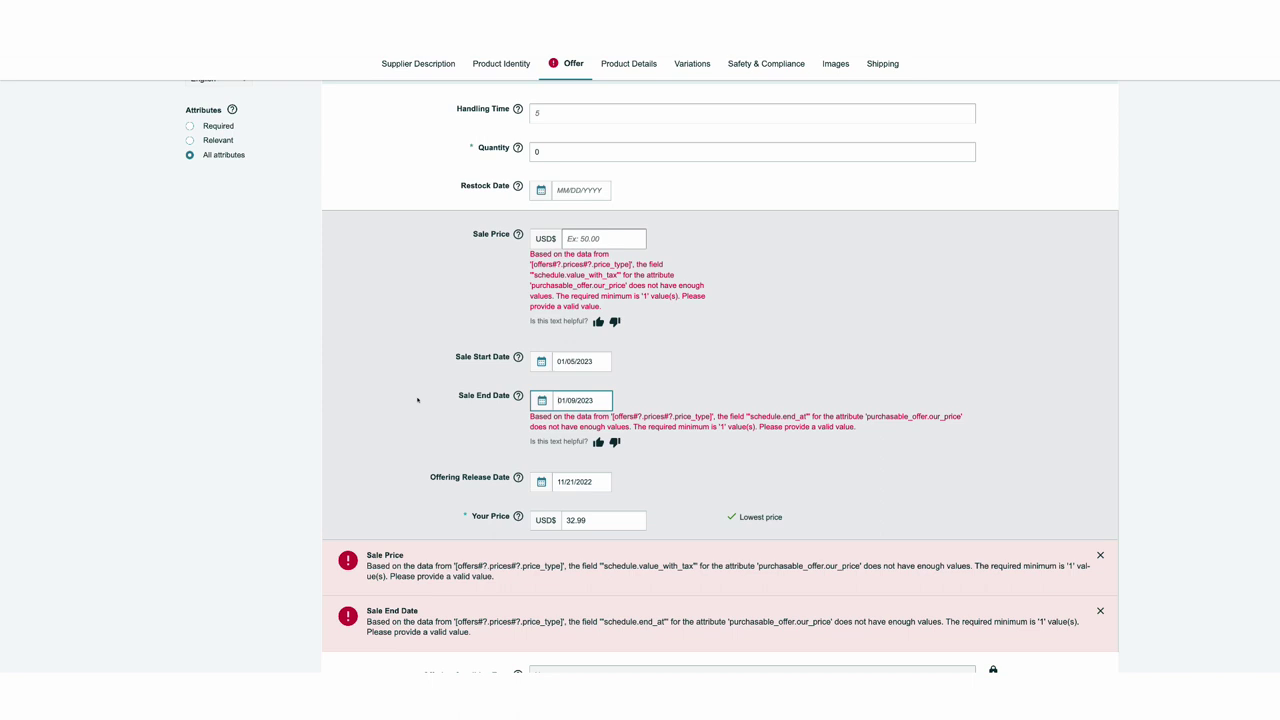
{"action": "left_click", "coordinate": [417, 400]}
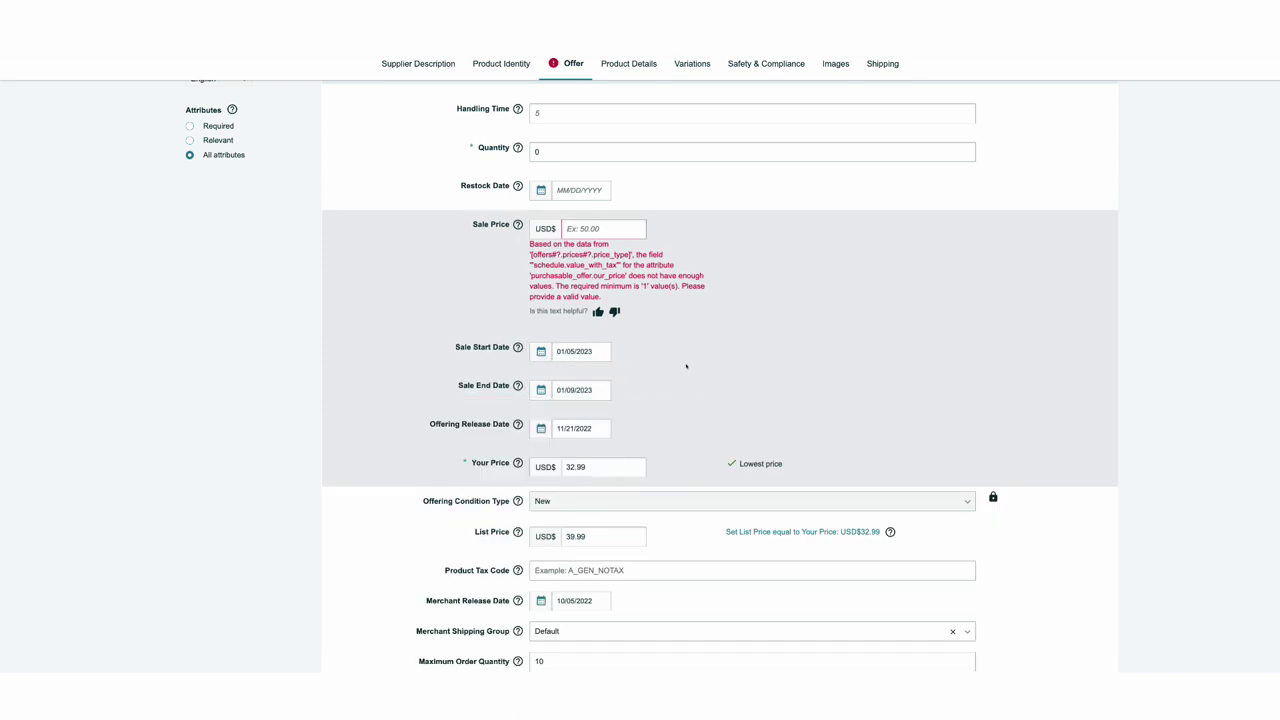
Enter a Sale Price of 28.99, leaving Your Price unchanged.
{"action": "left_click", "coordinate": [588, 474]}
{"action": "left_click", "coordinate": [562, 311]}
{"action": "left_click", "coordinate": [580, 229]}
{"action": "type", "text": "28.99"}
{"action": "left_click", "coordinate": [742, 246]}
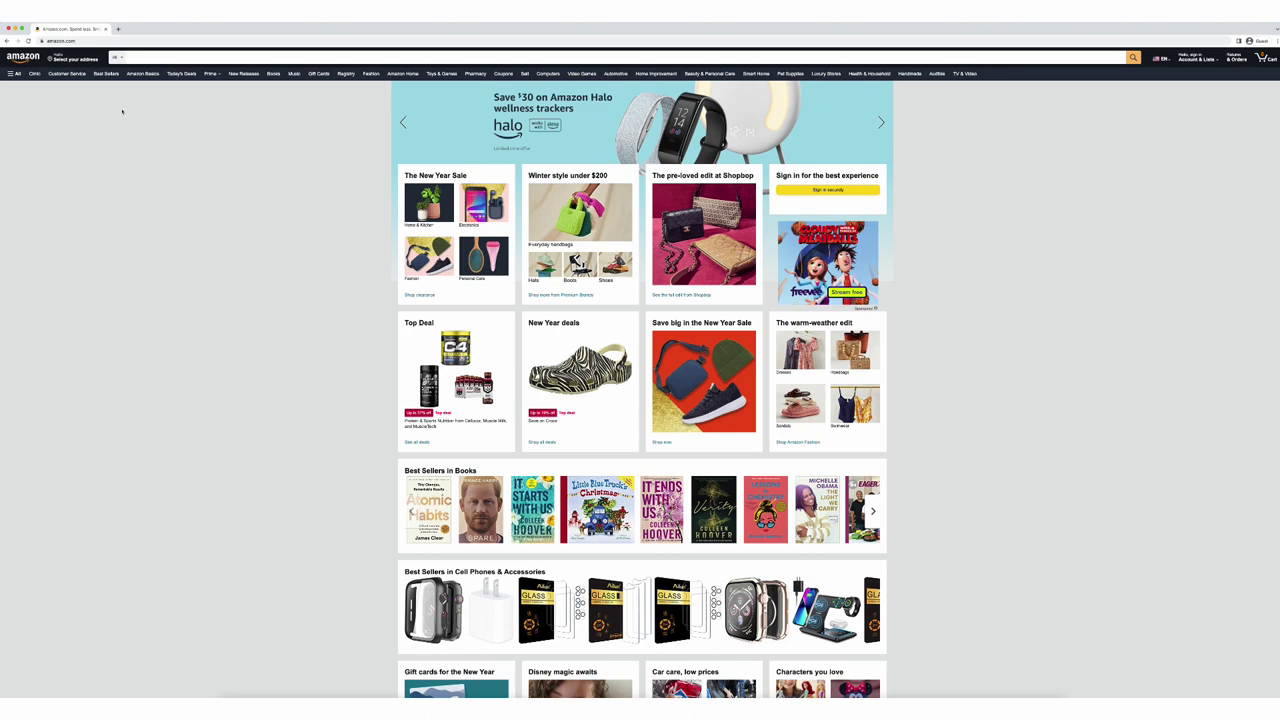
Scroll the 'pet products' results and go to page 2, showing items 49–96.
{"action": "left_click", "coordinate": [142, 57]}
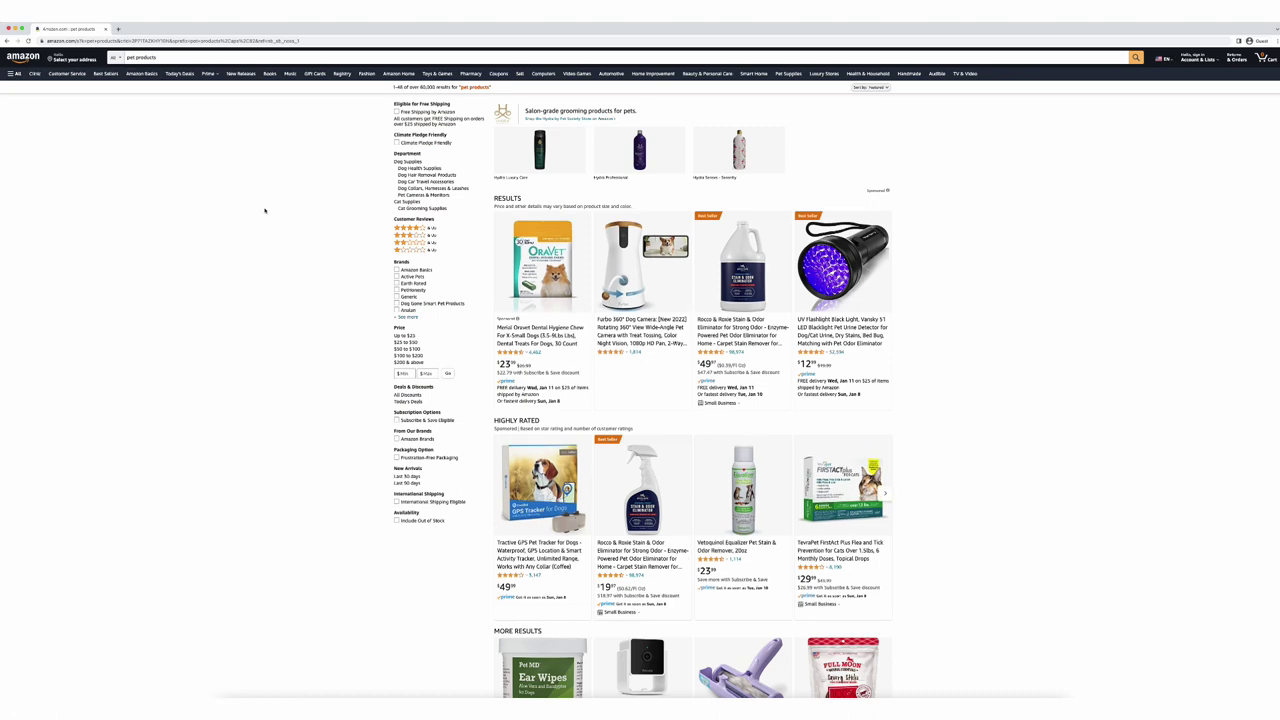
{"action": "scroll", "coordinate": [268, 212], "scroll_direction": "down", "scroll_amount": 10}
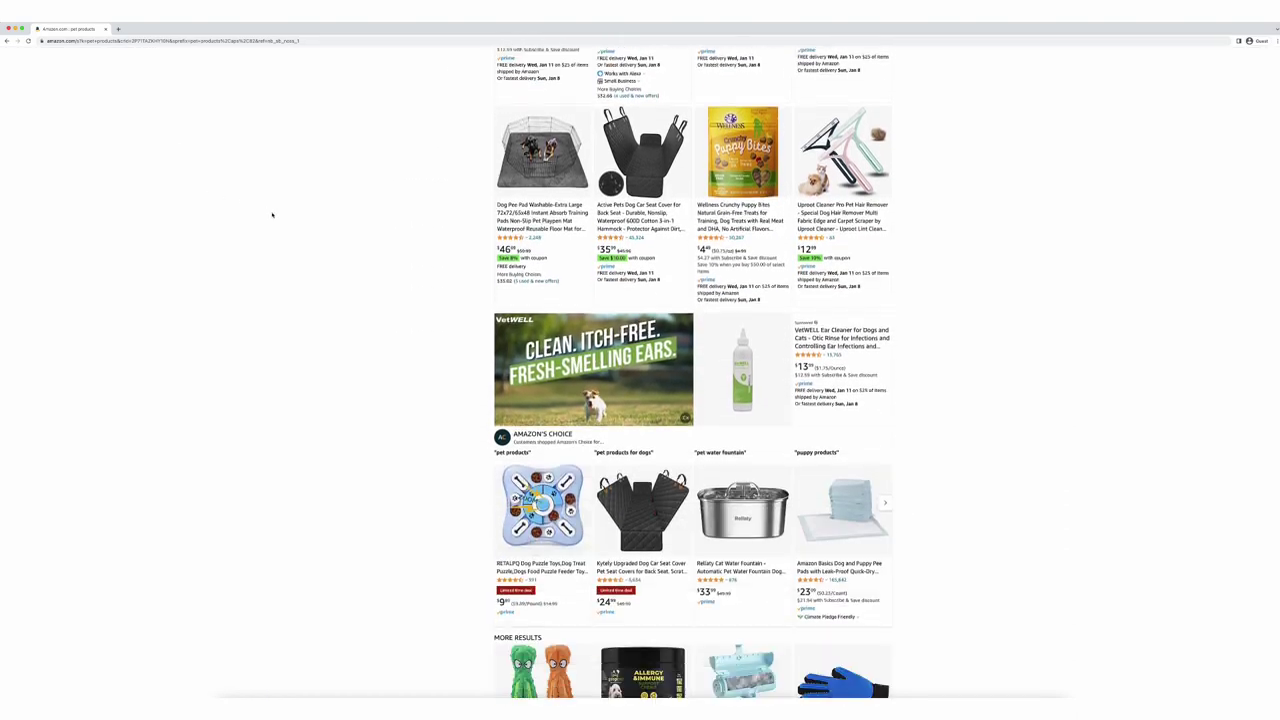
{"action": "scroll", "coordinate": [271, 214], "scroll_direction": "down", "scroll_amount": 8}
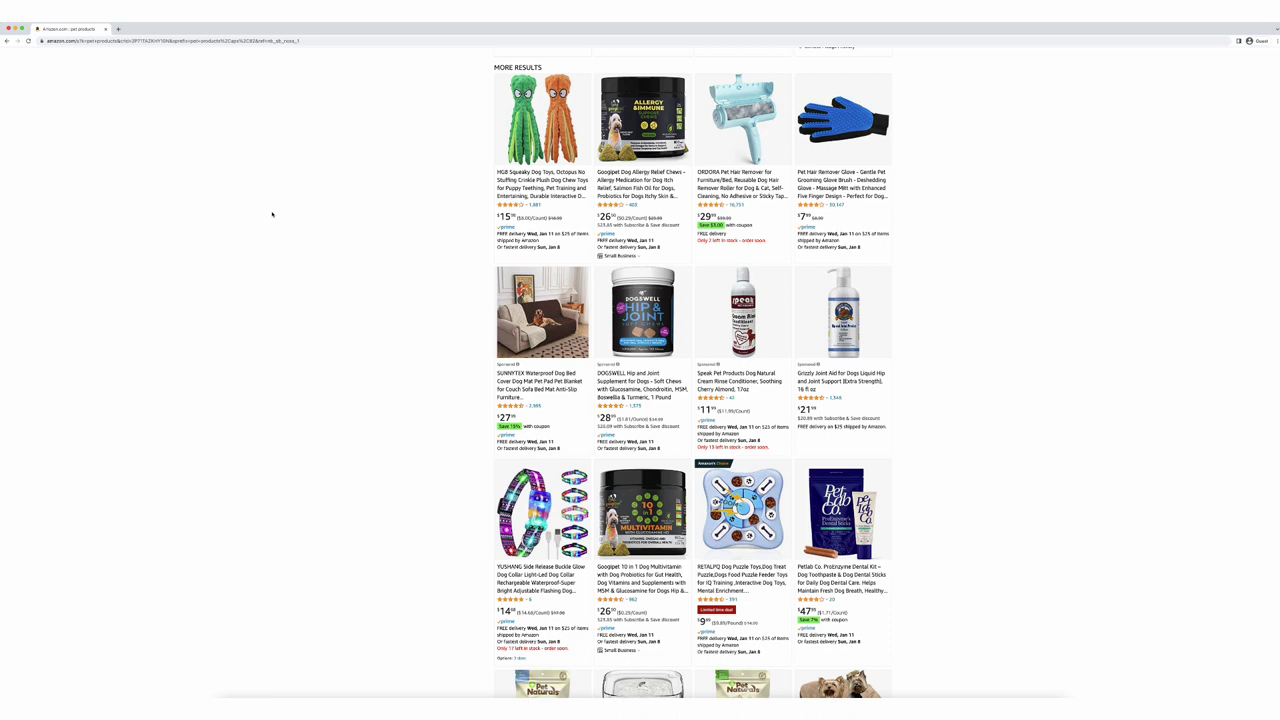
{"action": "scroll", "coordinate": [271, 212], "scroll_direction": "up", "scroll_amount": 3}
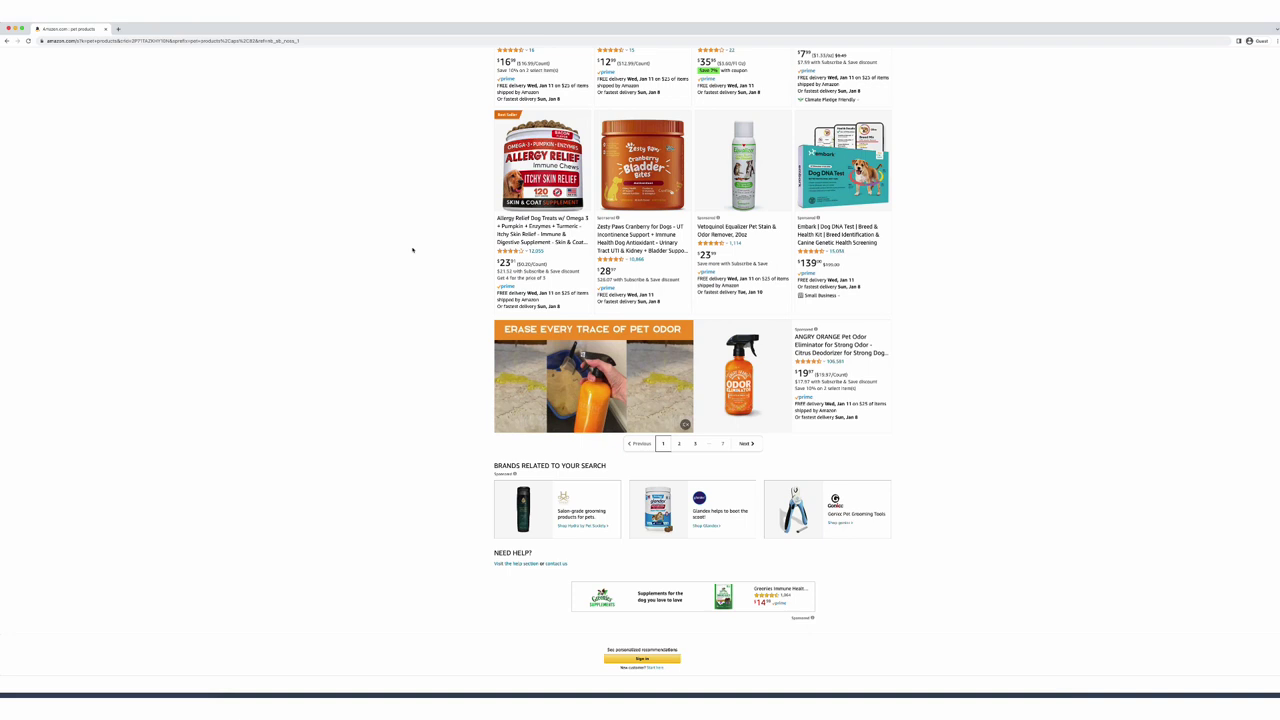
{"action": "left_click", "coordinate": [679, 443]}
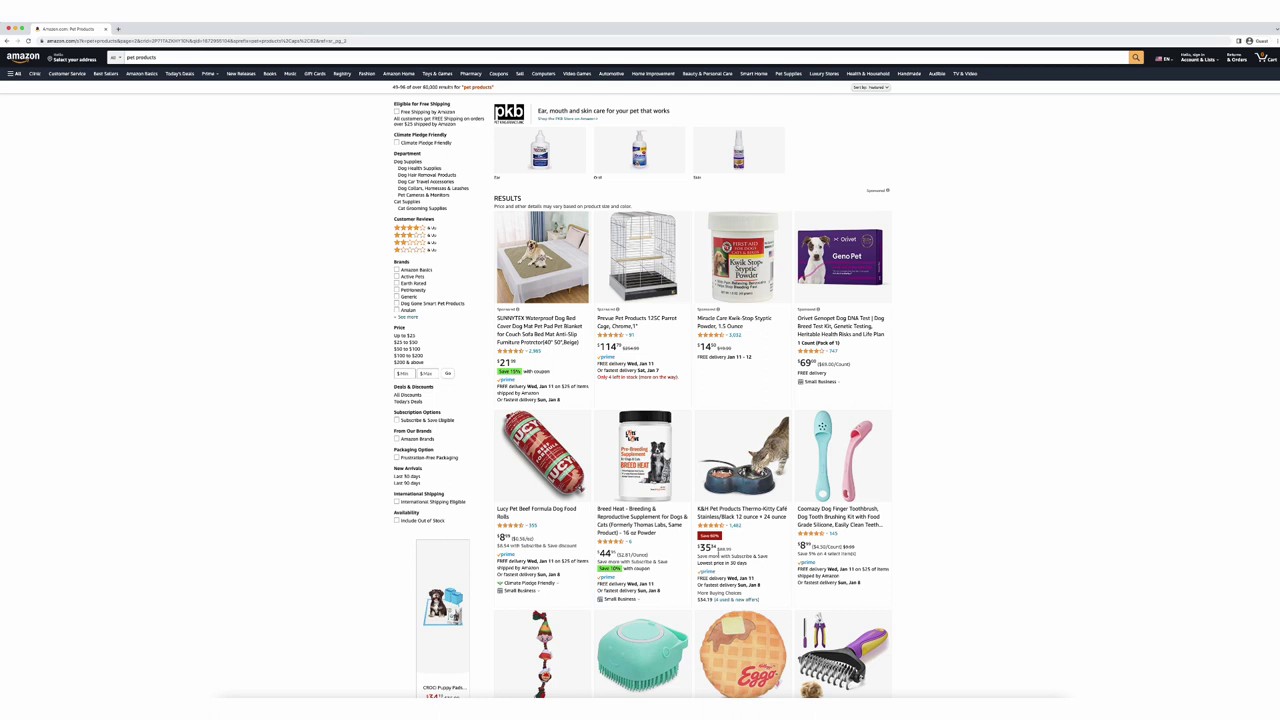
View the K&H Thermo-Kitty Café page zoomed in, then the DELOMO grooming gloves page at $14.99.
{"action": "left_click", "coordinate": [764, 516]}
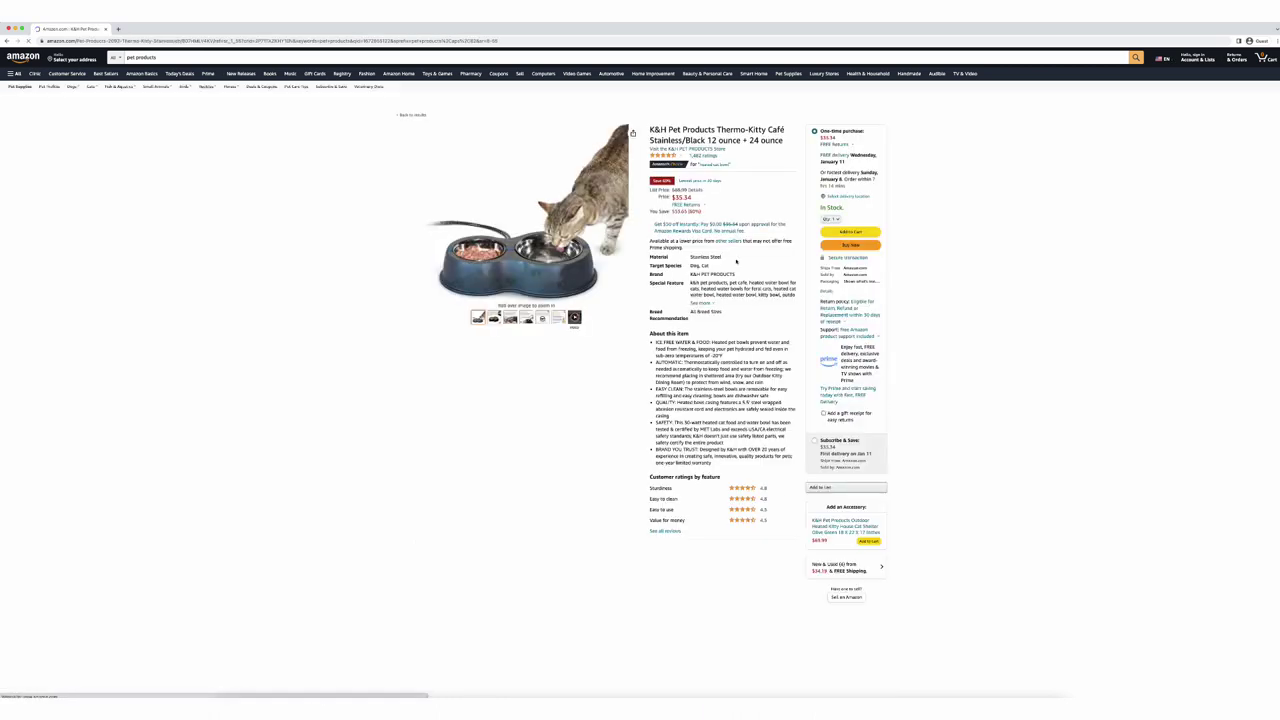
{"action": "key", "text": "super+equal"}
{"action": "key", "text": "super+equal"}
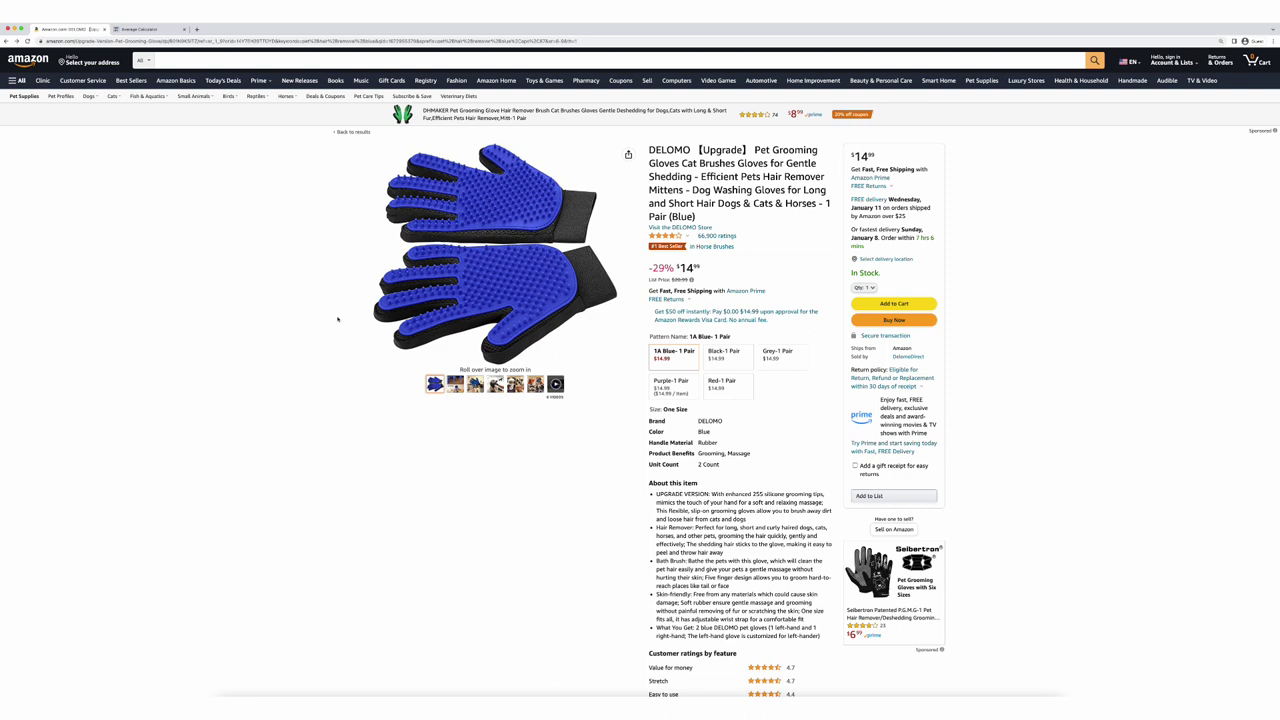
{"action": "scroll", "coordinate": [330, 320], "scroll_direction": "down", "scroll_amount": 15}
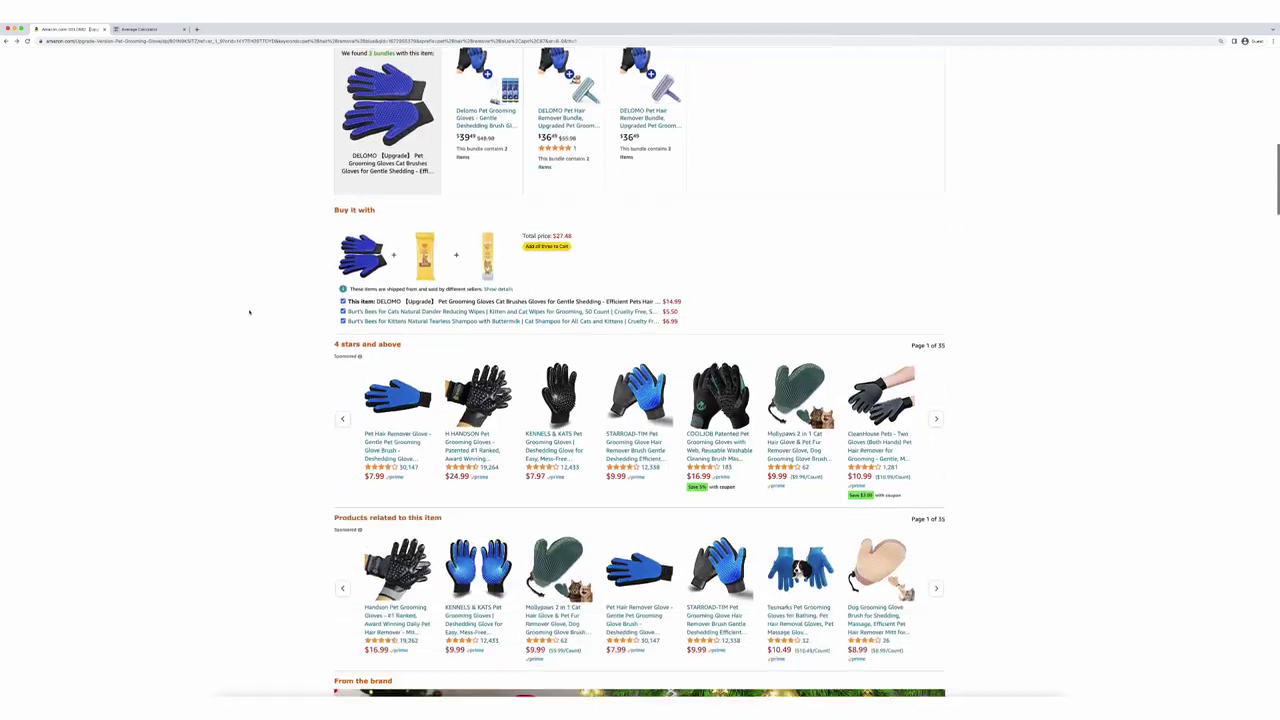
{"action": "scroll", "coordinate": [249, 312], "scroll_direction": "down", "scroll_amount": 10}
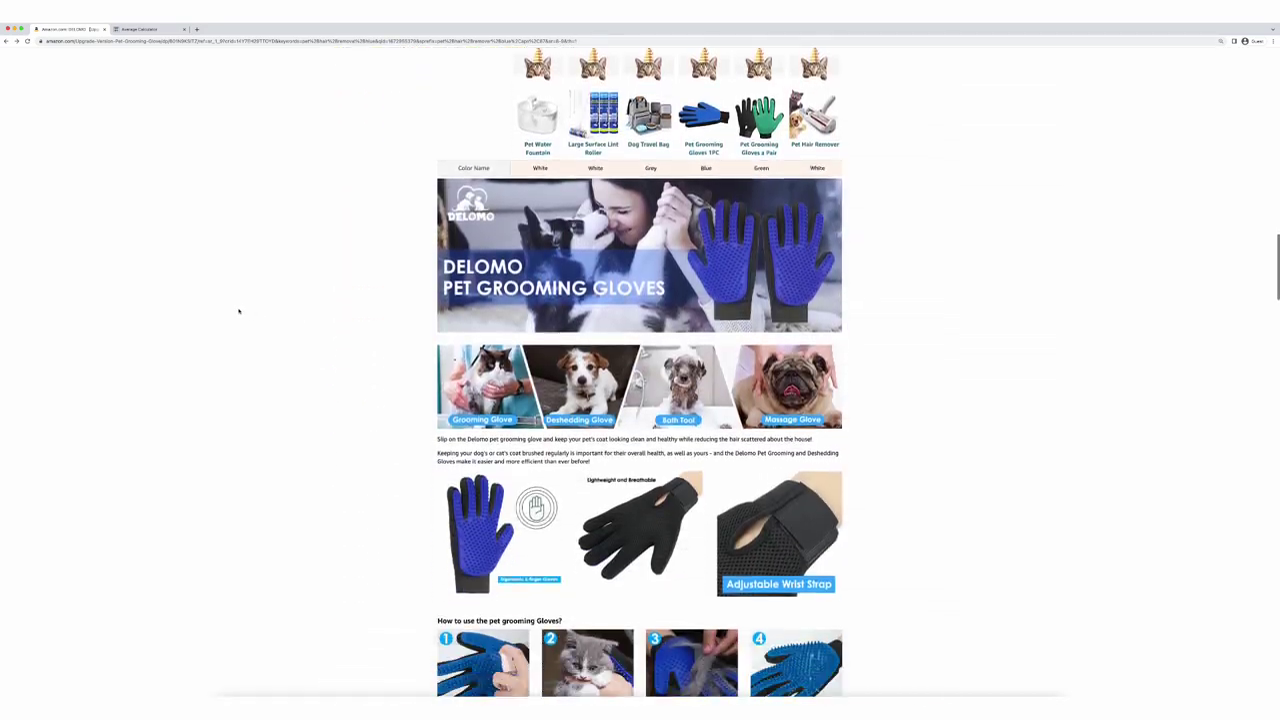
Open the Cat Hair Removal Products best-seller ranking from the DELOMO gloves' product details.
{"action": "scroll", "coordinate": [239, 311], "scroll_direction": "down", "scroll_amount": 5}
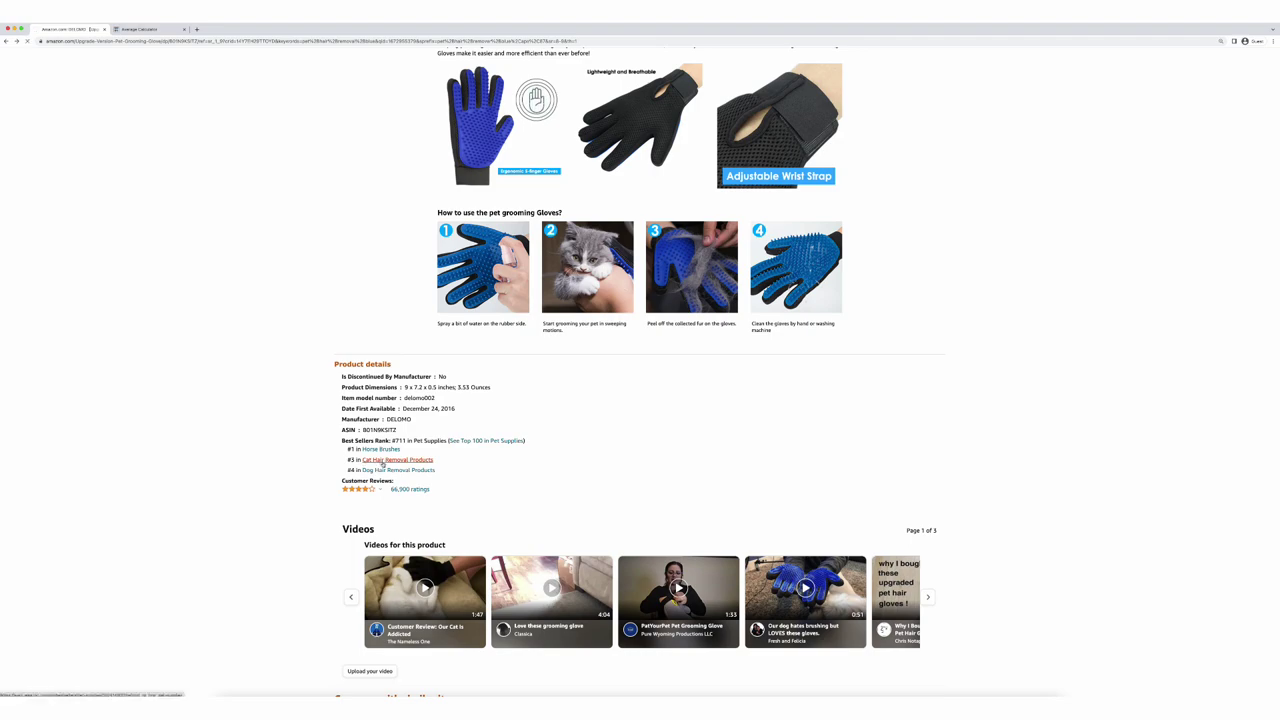
{"action": "left_click", "coordinate": [382, 461]}
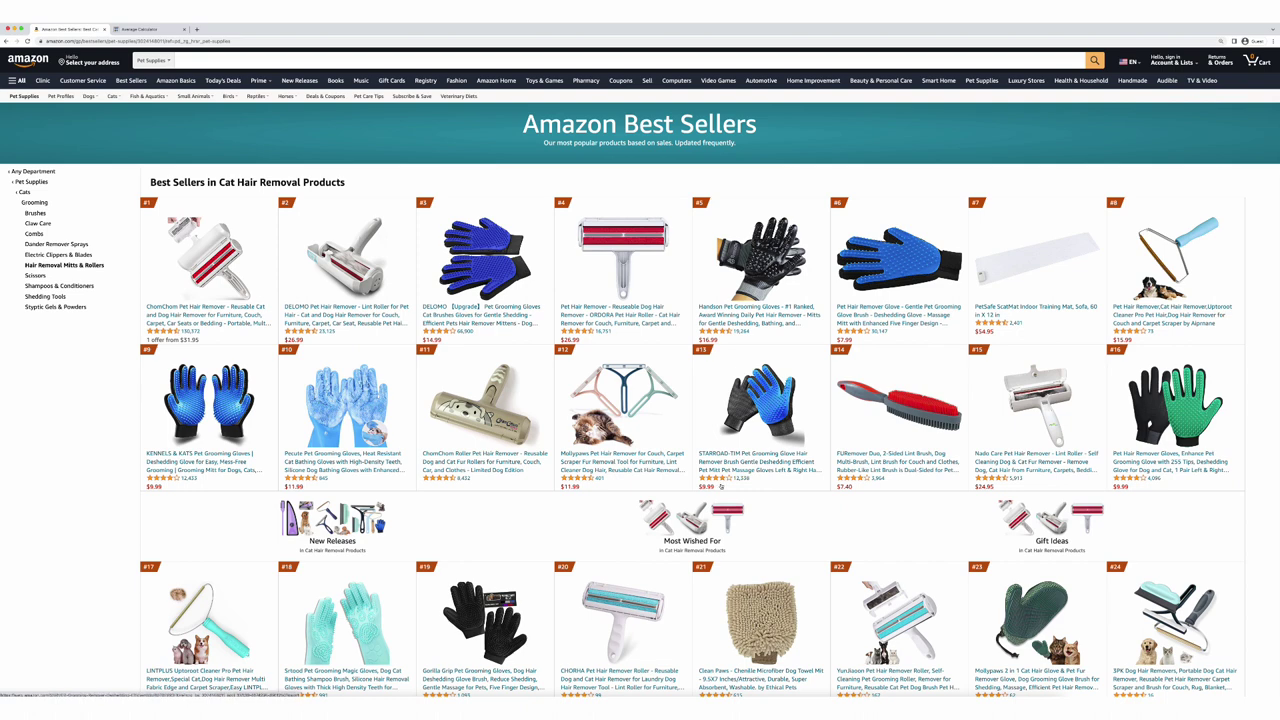
Average the competitor prices 14.99, 8.99, 6.99 and 9.99 on Calculator.net, giving 10.24.
{"action": "key", "text": "ctrl+Tab"}
{"action": "left_click", "coordinate": [490, 114]}
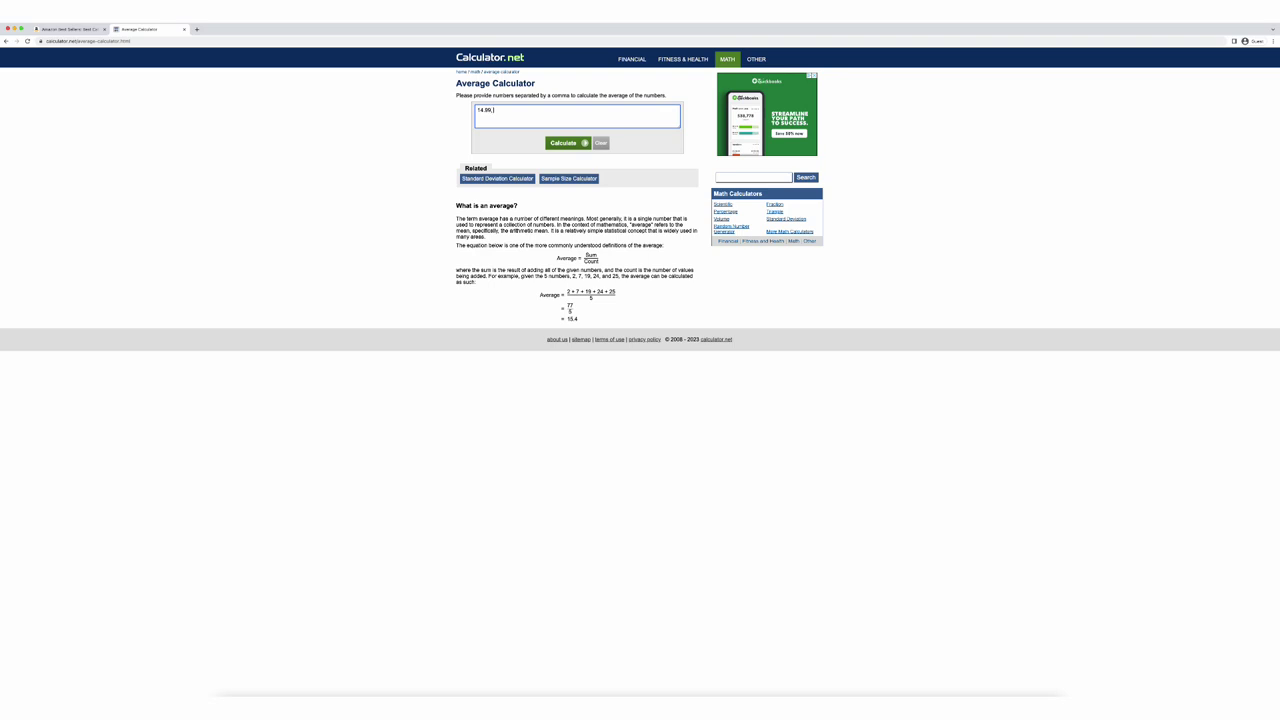
{"action": "type", "text": "14.99, 8.99, 6.99, 9.99"}
{"action": "left_click", "coordinate": [552, 142]}
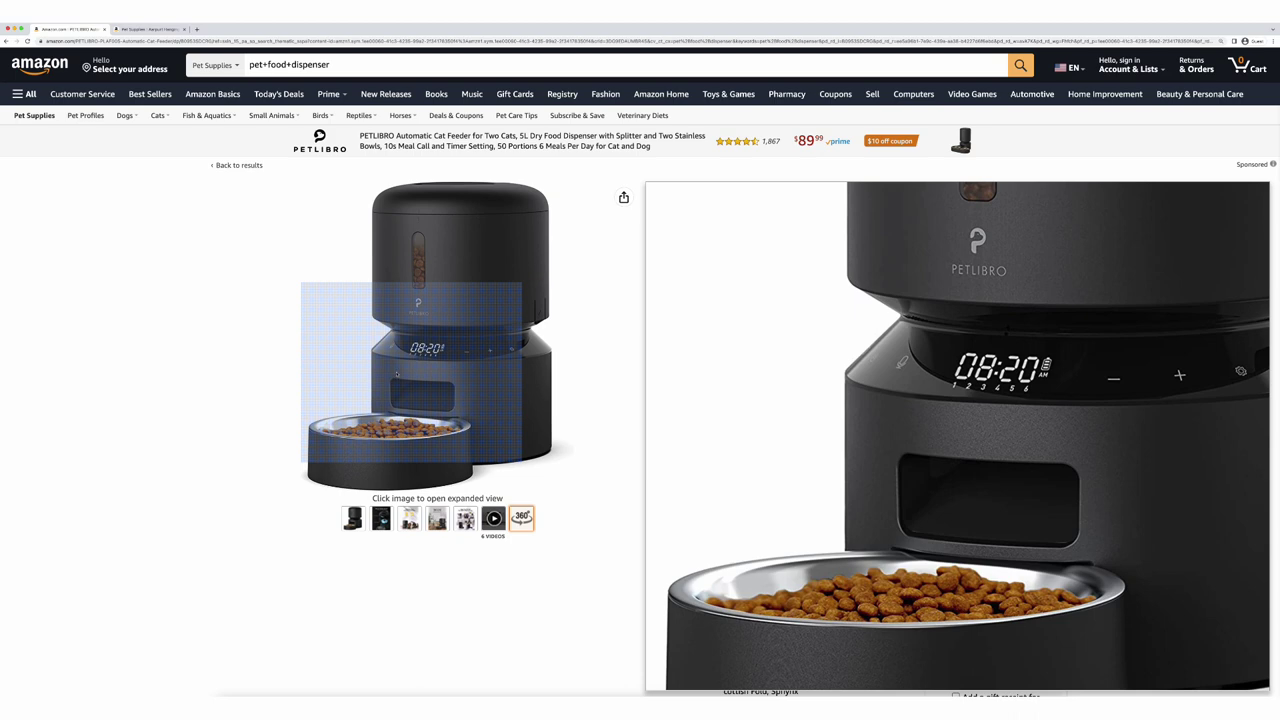
Enlarge the PETLIBRO feeder's main photo in the image viewer.
{"action": "left_click", "coordinate": [403, 214]}
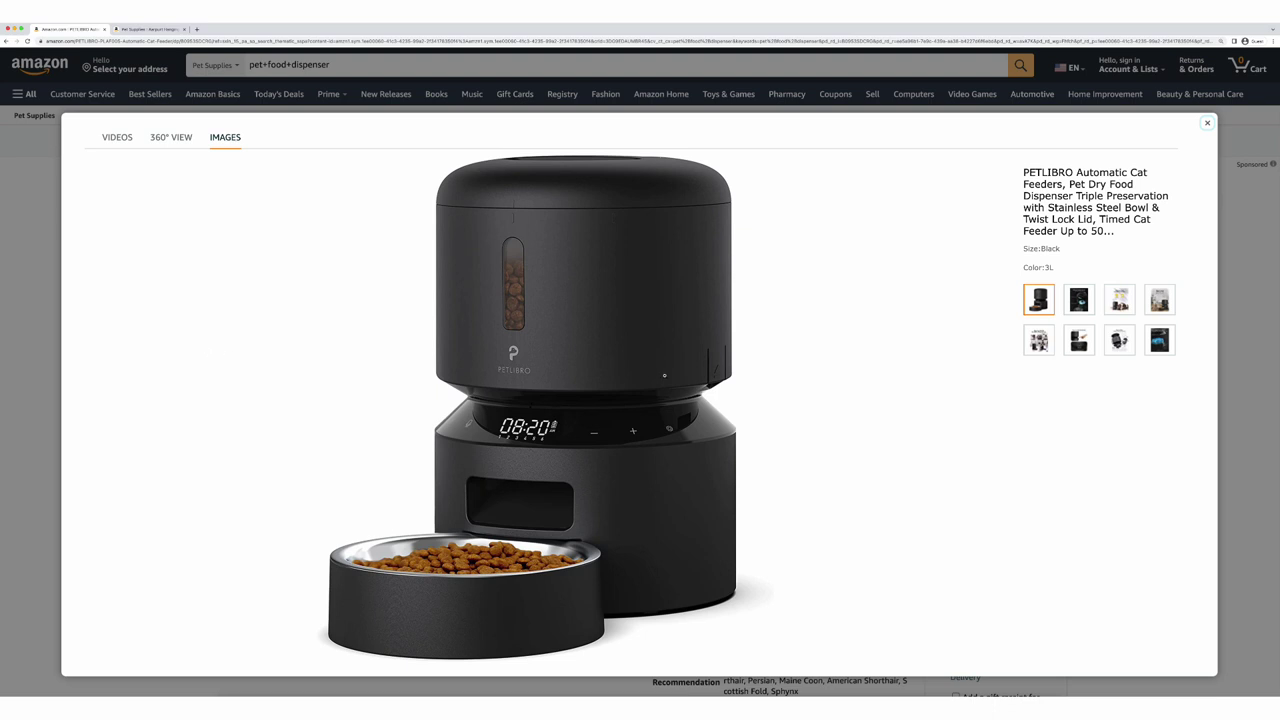
Look through all eight PETLIBRO feeder photos, zooming into one, then close the viewer.
{"action": "left_click", "coordinate": [1079, 300]}
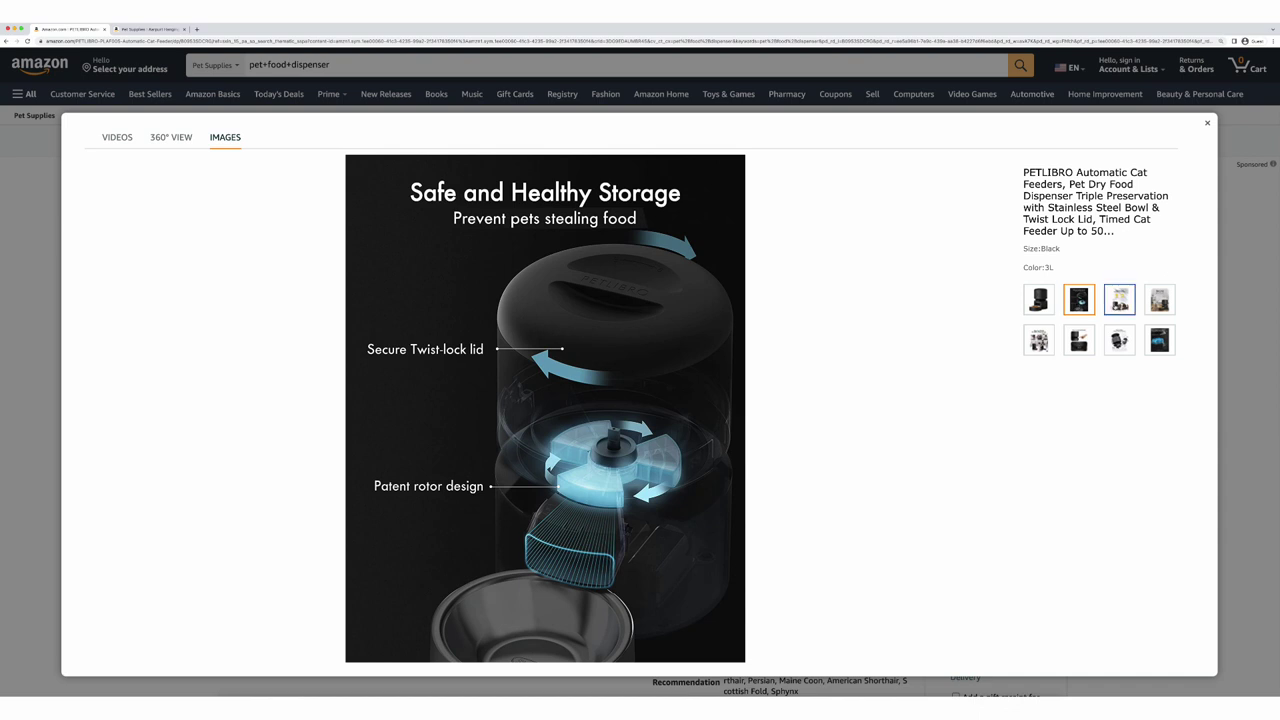
{"action": "left_click", "coordinate": [1119, 300]}
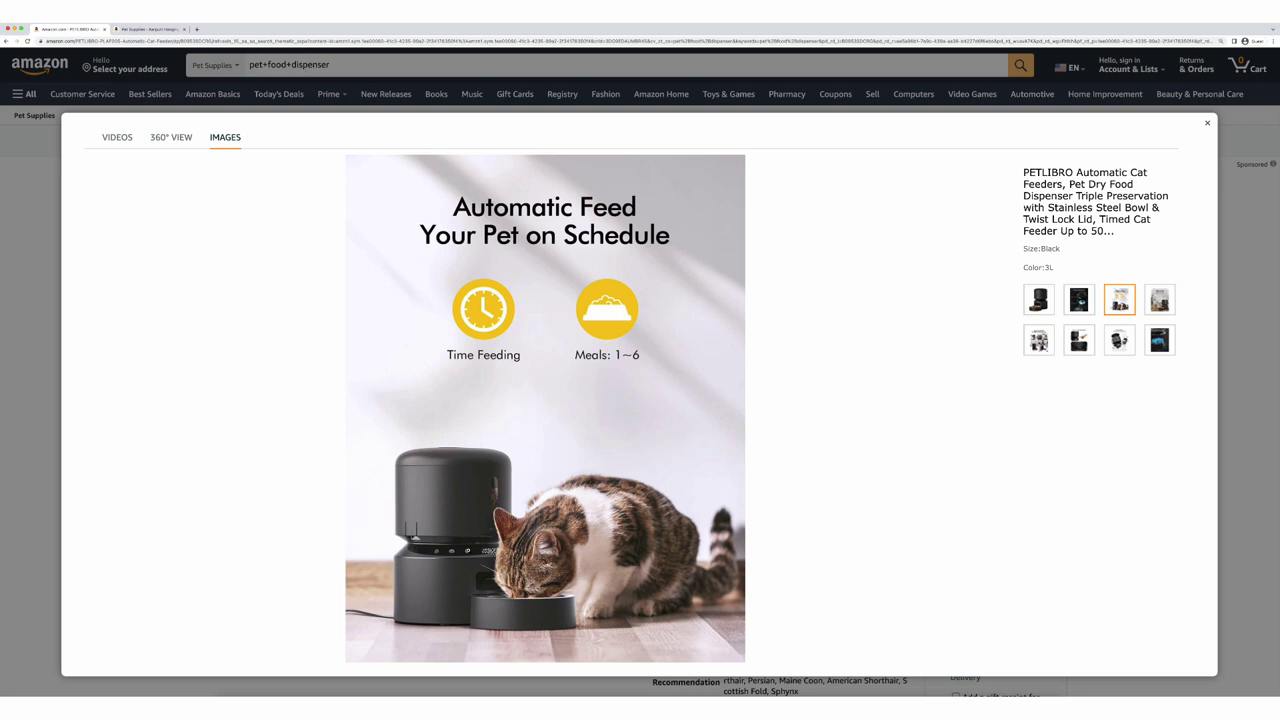
{"action": "left_click", "coordinate": [540, 620]}
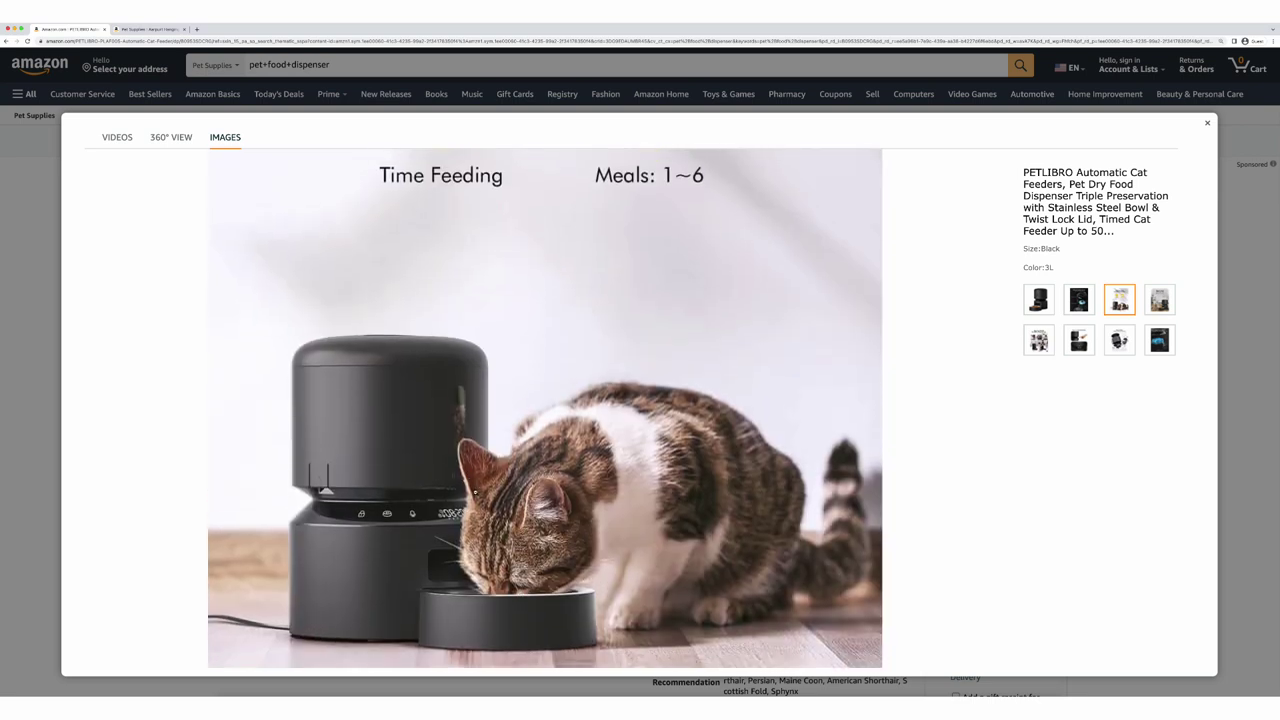
{"action": "left_click", "coordinate": [487, 508]}
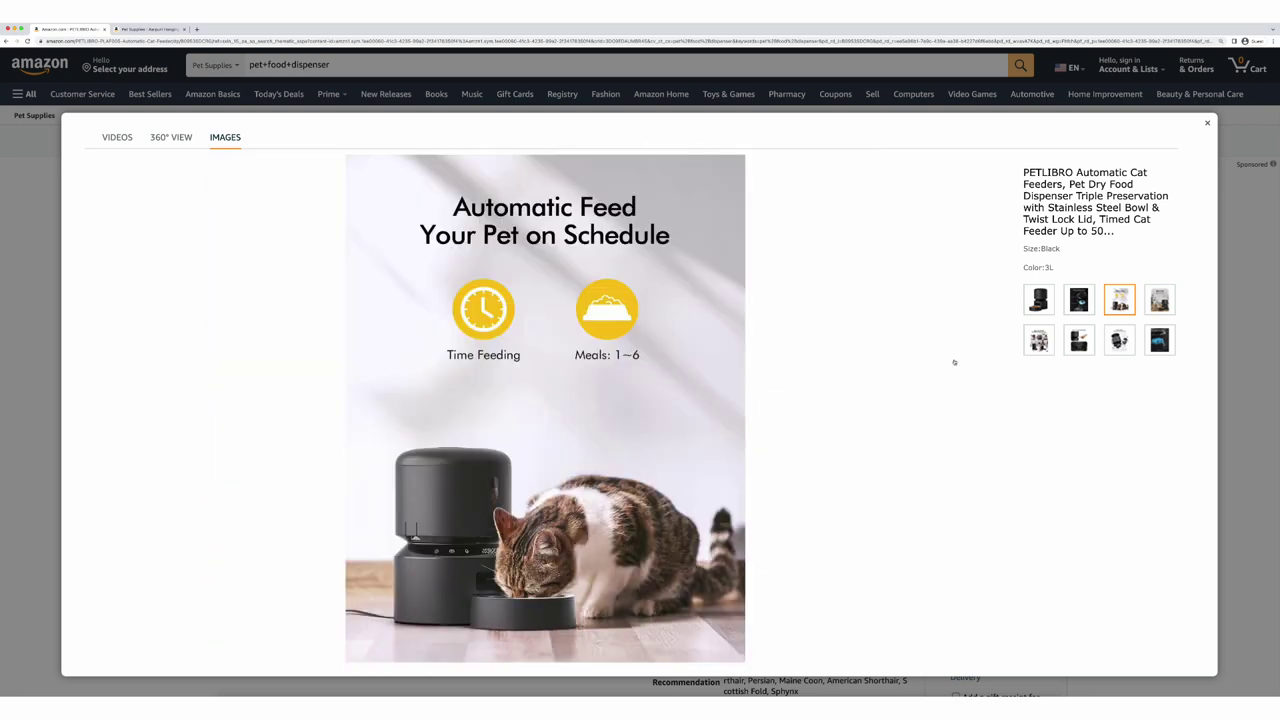
{"action": "left_click", "coordinate": [1158, 300]}
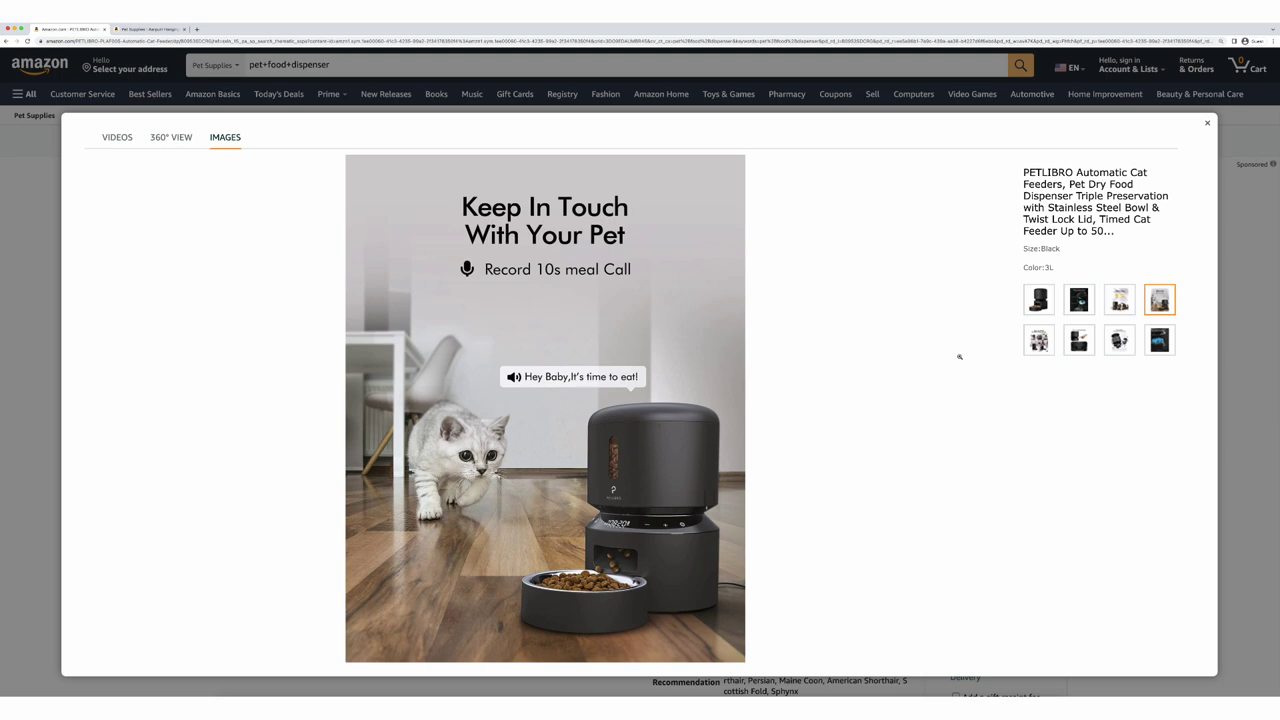
{"action": "left_click", "coordinate": [1040, 342]}
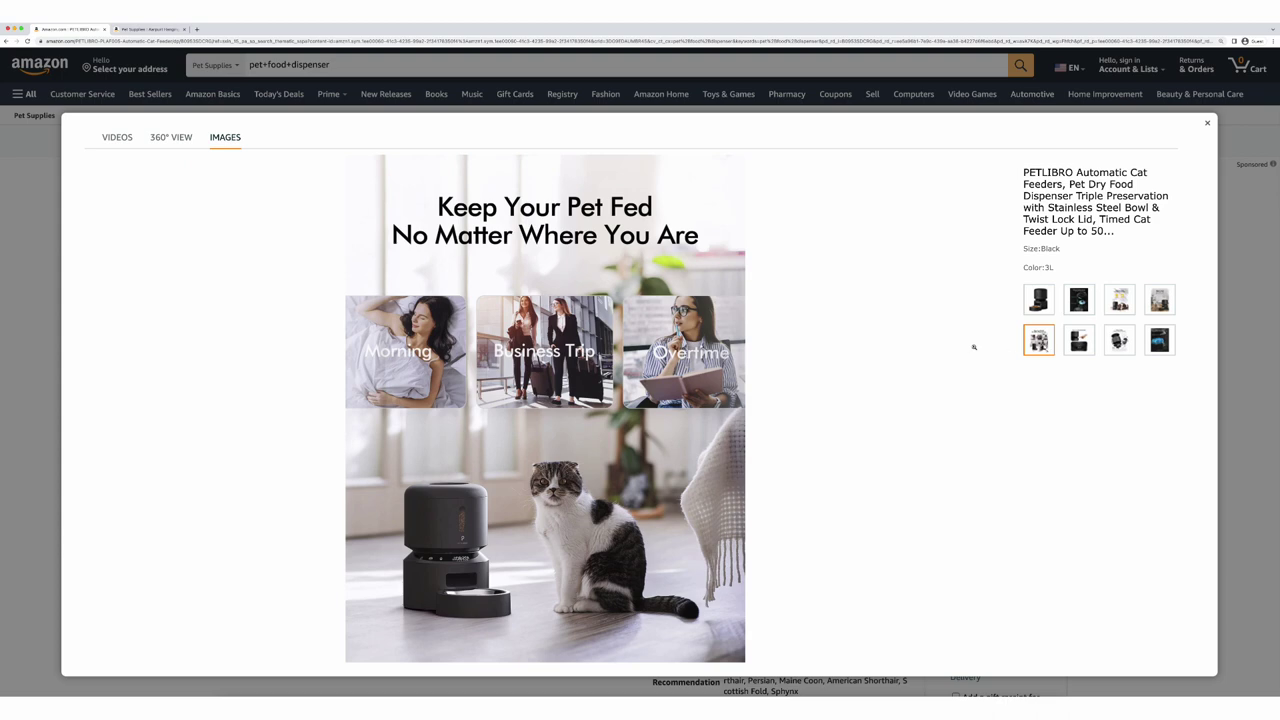
{"action": "left_click", "coordinate": [1067, 345]}
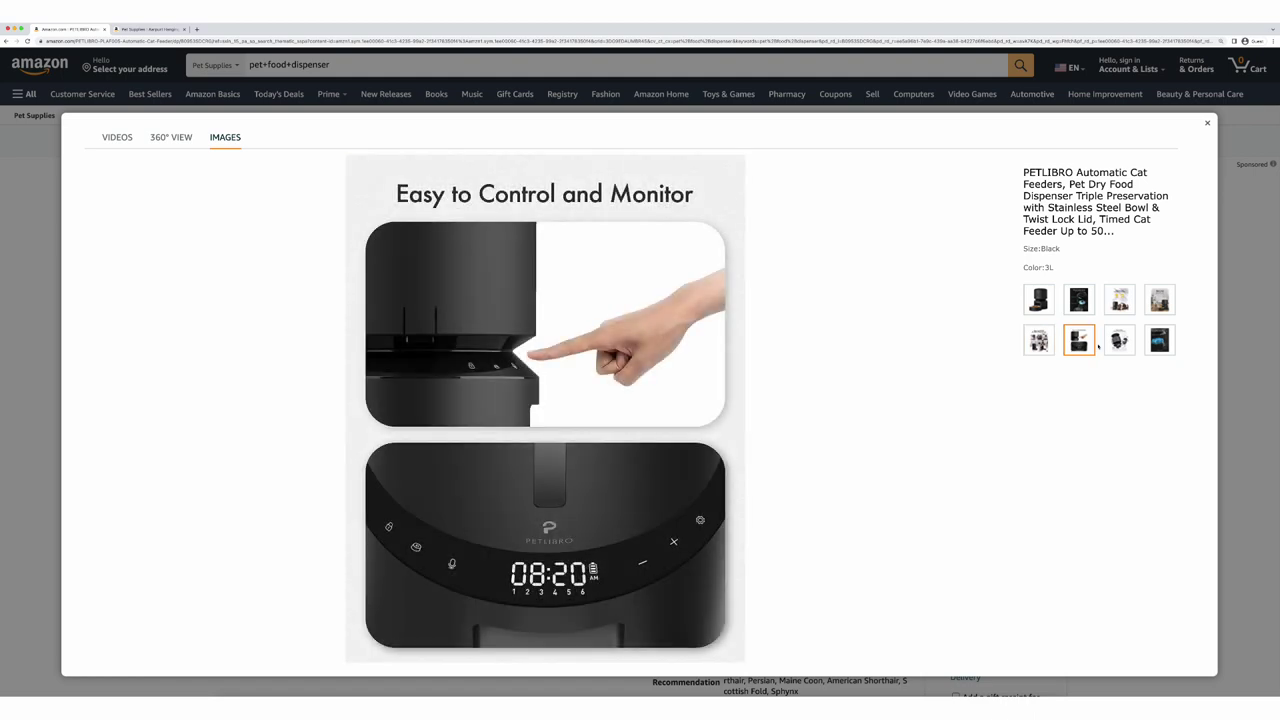
{"action": "left_click", "coordinate": [1113, 342]}
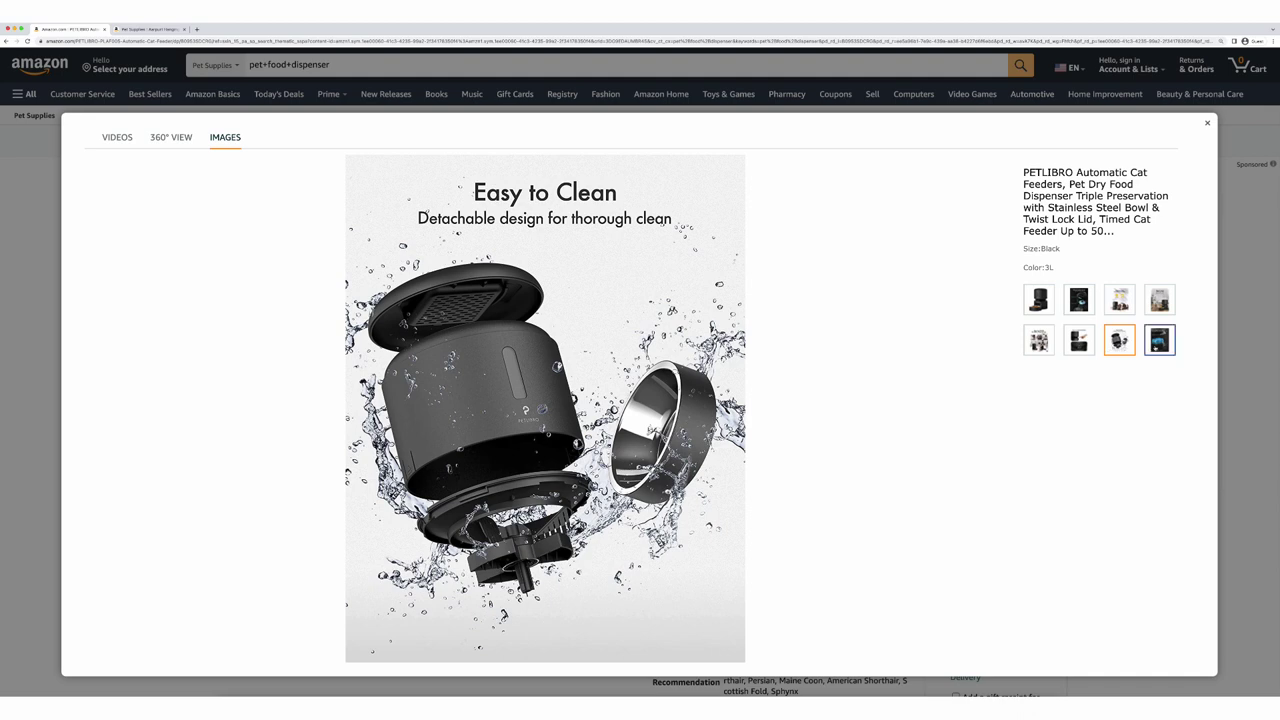
{"action": "left_click", "coordinate": [1158, 342]}
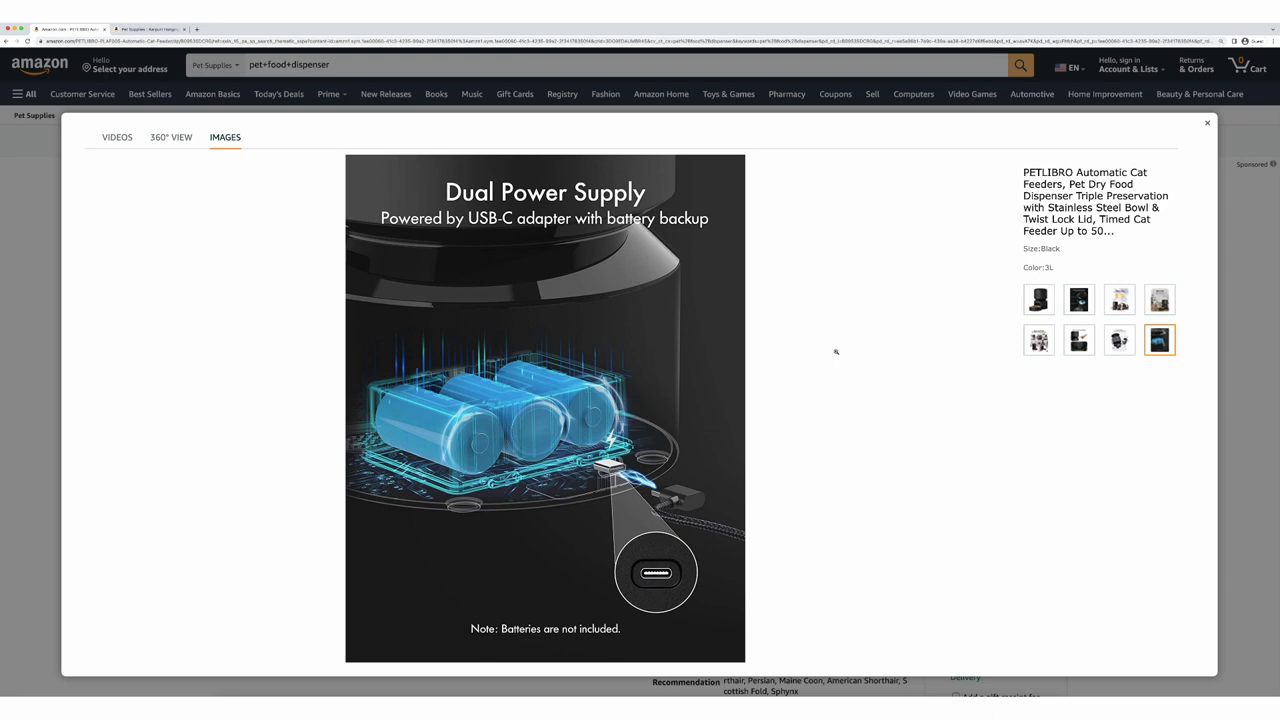
{"action": "left_click", "coordinate": [1207, 122]}
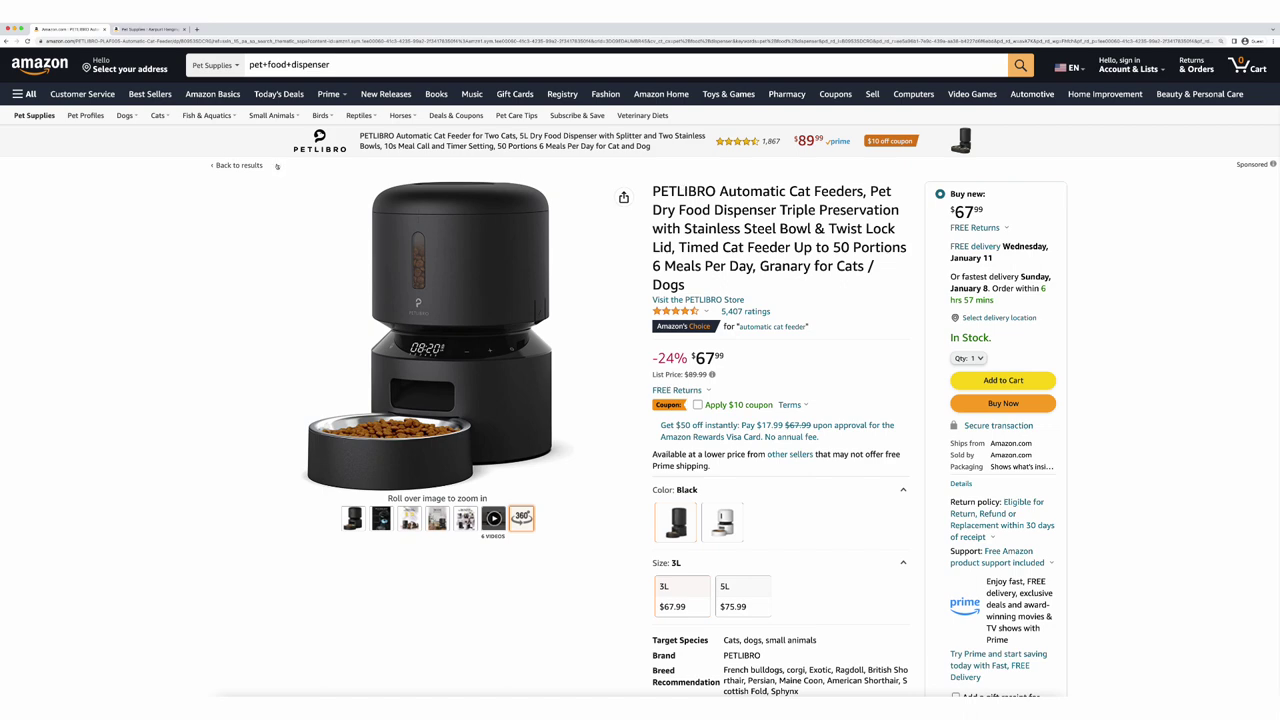
Go to the Aarpurt hanging dispenser listing and enlarge its product photos.
{"action": "left_click", "coordinate": [136, 29]}
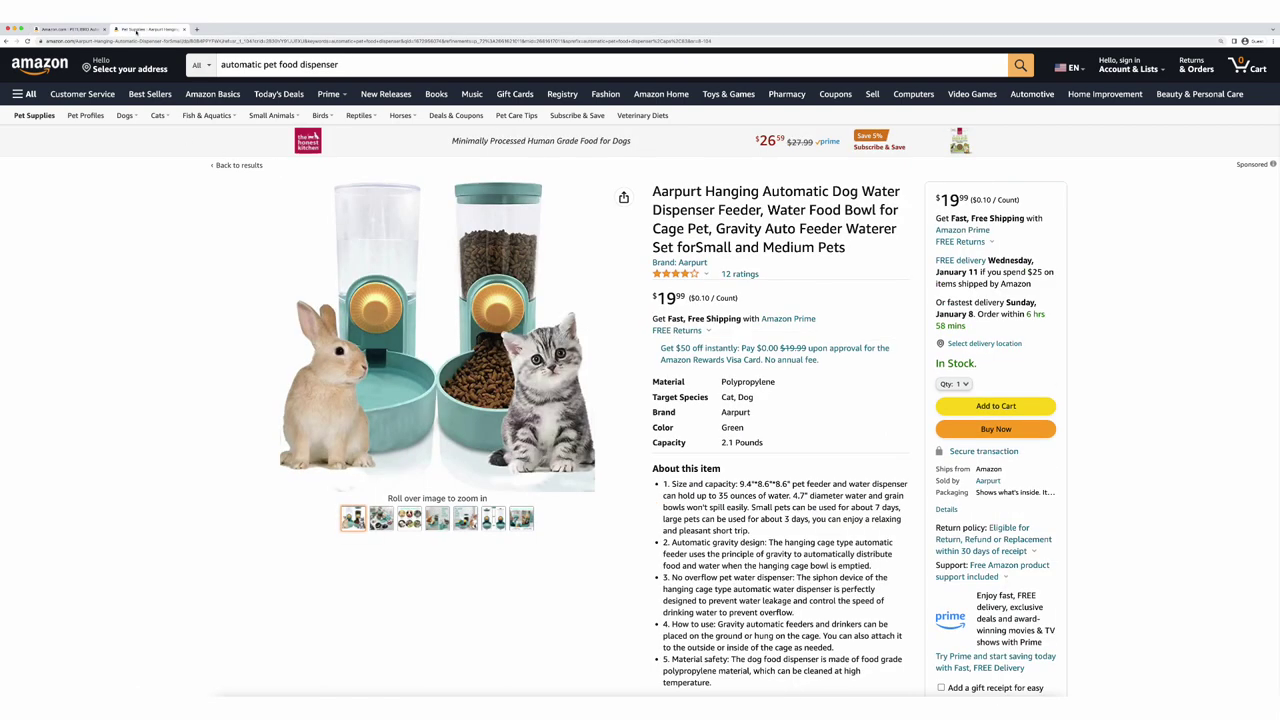
{"action": "mouse_move", "coordinate": [410, 355]}
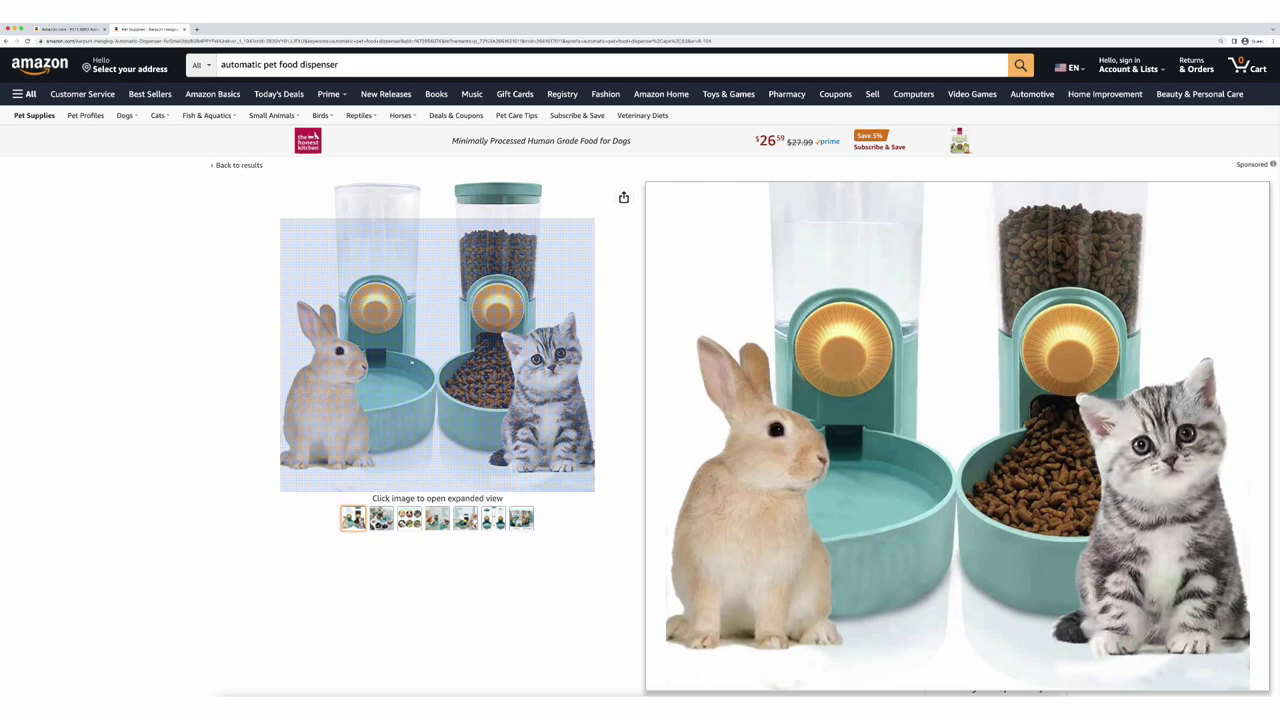
{"action": "left_click", "coordinate": [410, 362]}
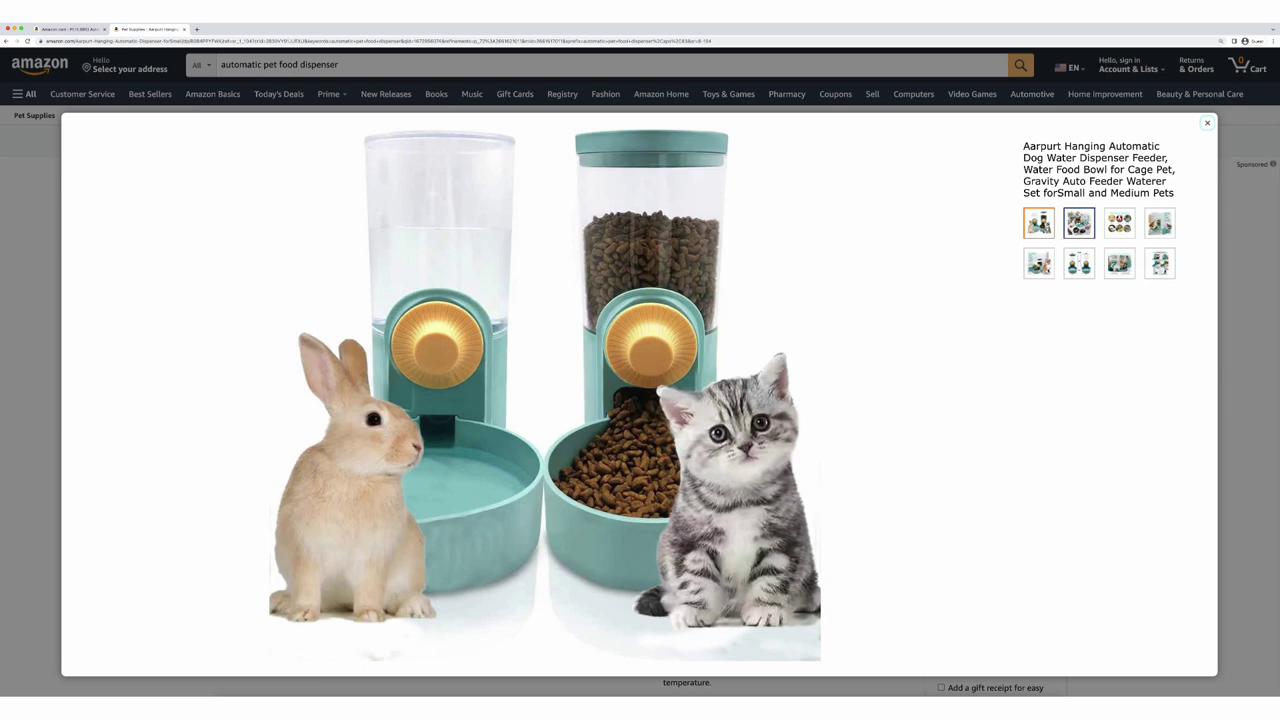
Review the Aarpurt dispenser photos: cat drinking, Suitable Animals, hang-on-cage, ground placement, 35 OZ dimensions, instructions, installation steps.
{"action": "left_click", "coordinate": [1079, 222]}
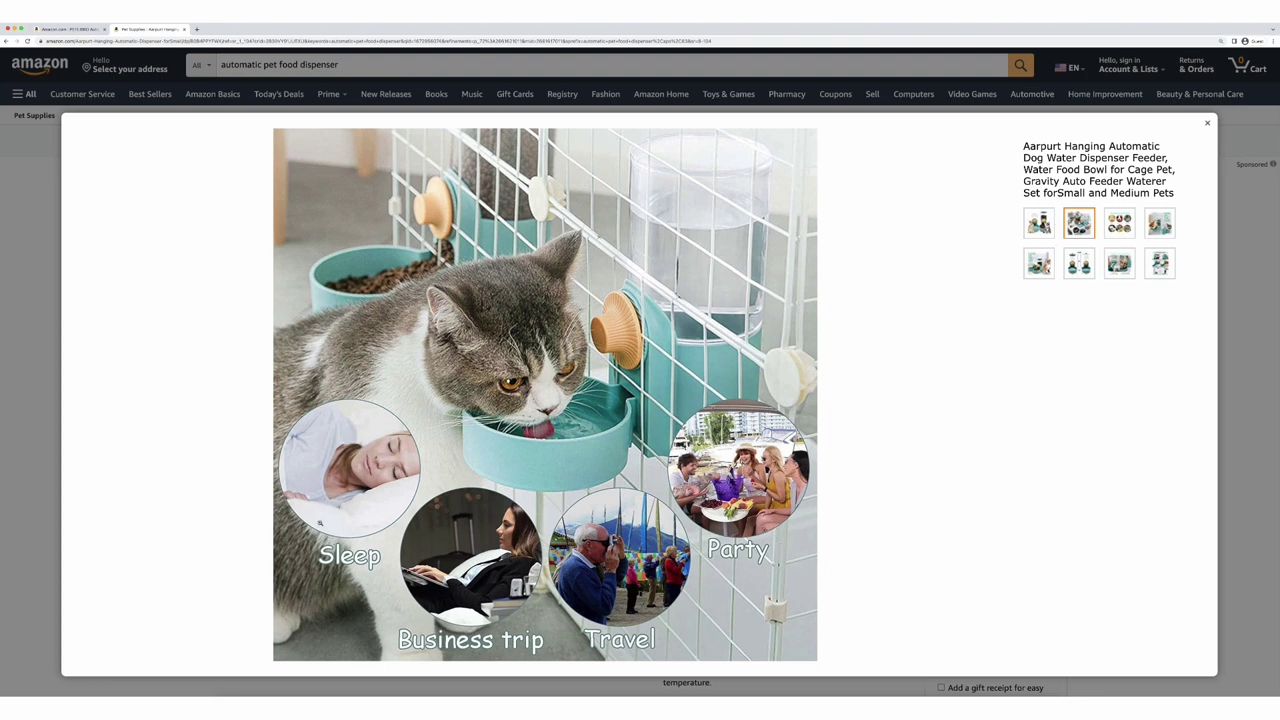
{"action": "left_click", "coordinate": [1119, 222]}
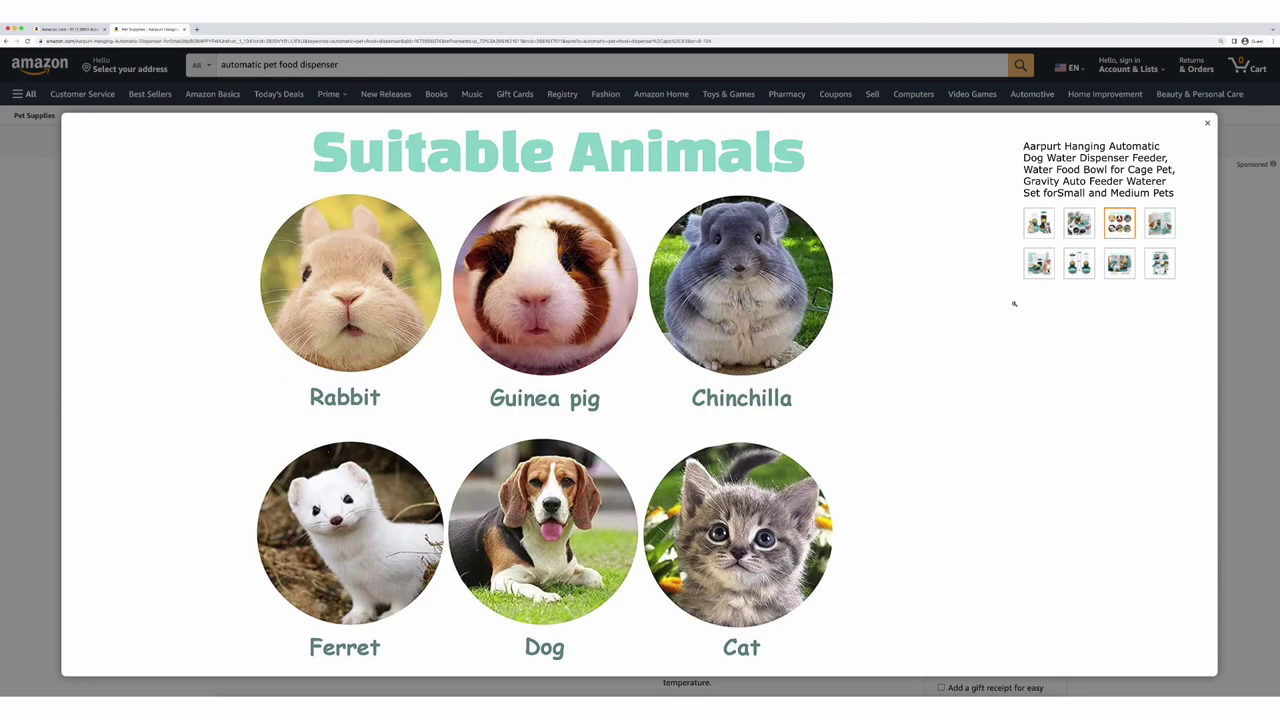
{"action": "left_click", "coordinate": [1159, 222]}
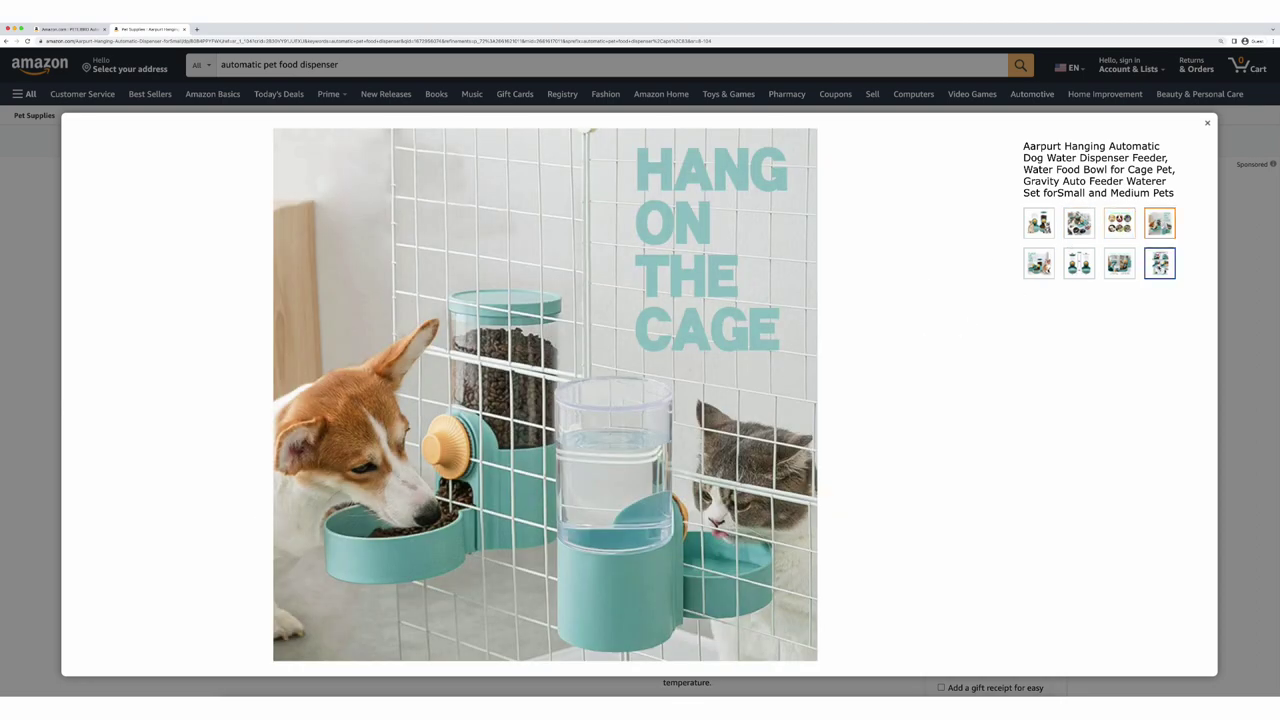
{"action": "left_click", "coordinate": [1036, 270]}
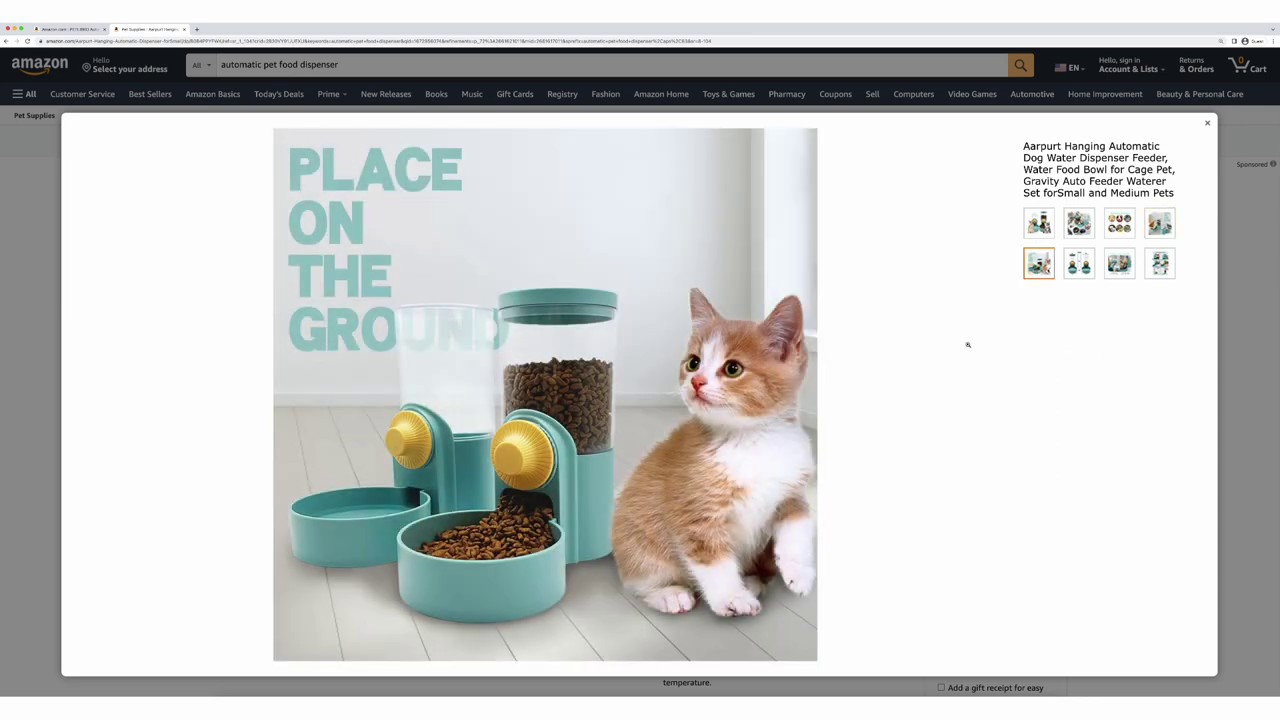
{"action": "left_click", "coordinate": [1079, 263]}
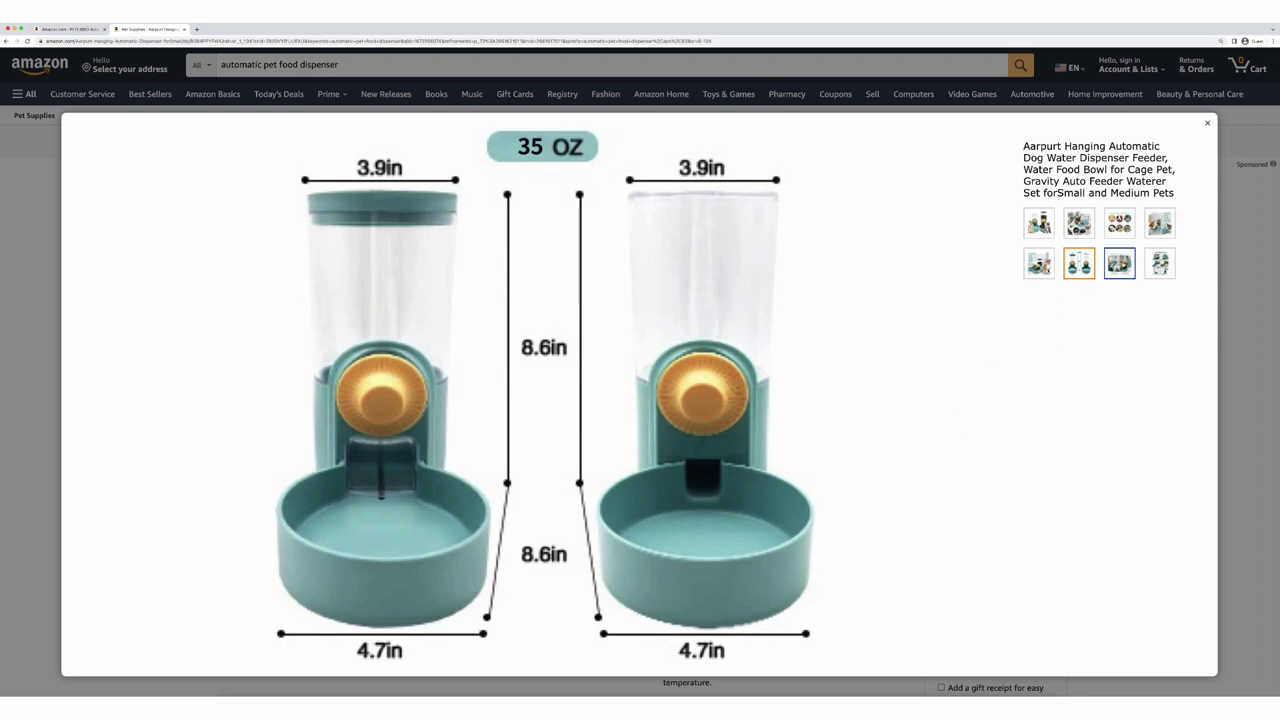
{"action": "left_click", "coordinate": [1119, 263]}
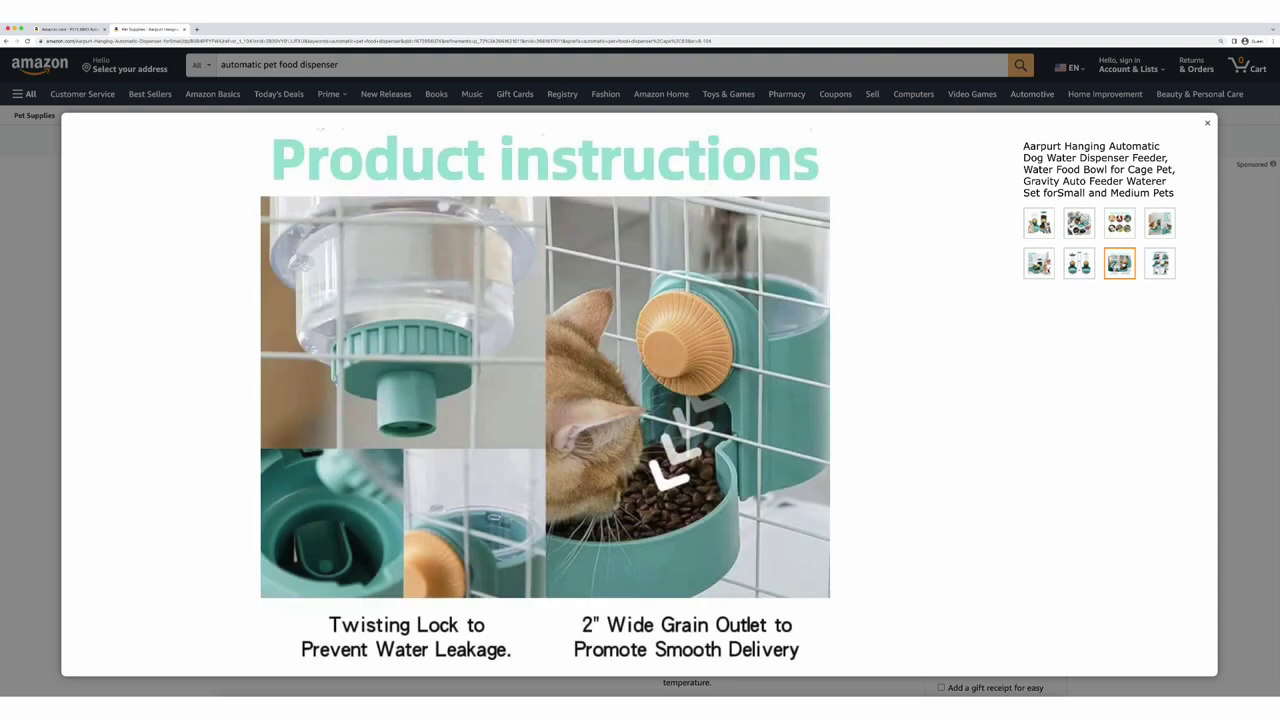
{"action": "left_click", "coordinate": [1160, 263]}
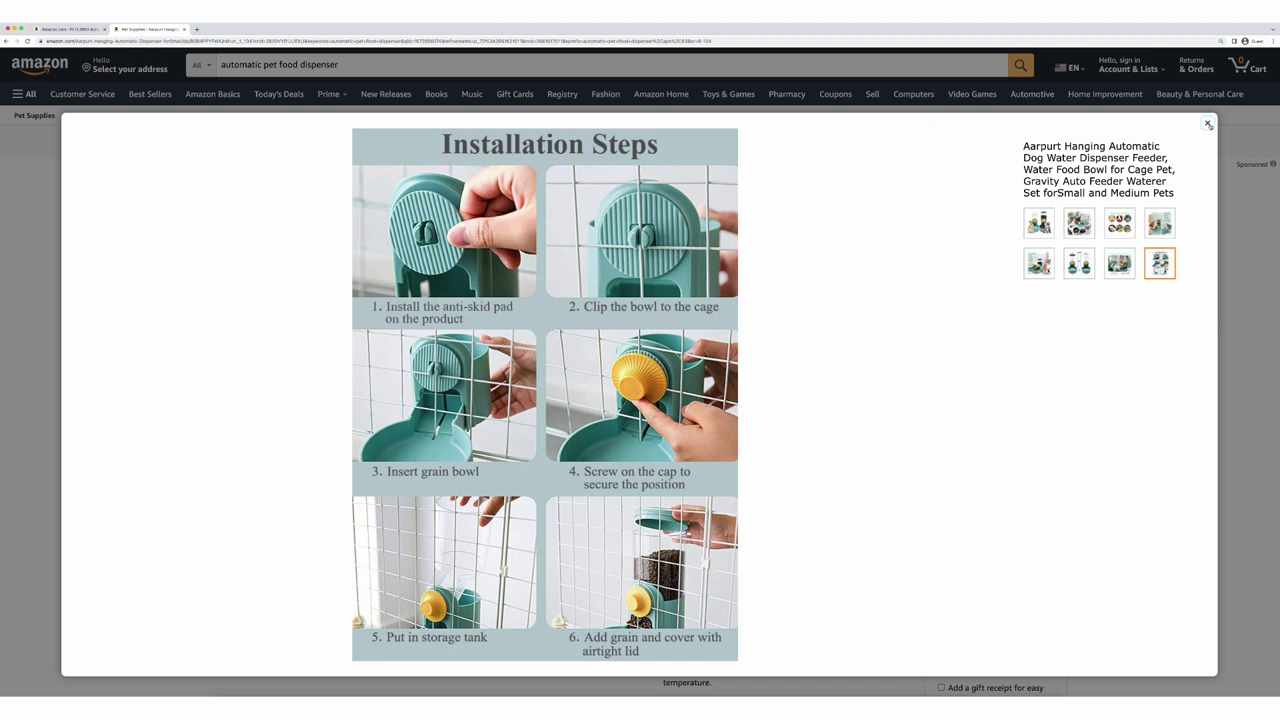
{"action": "left_click", "coordinate": [1208, 124]}
Move on from the $19.99 Aarpurt dispenser listing to the PPC + CPC Optimization Strategy doc.
{"action": "mouse_move", "coordinate": [668, 276]}
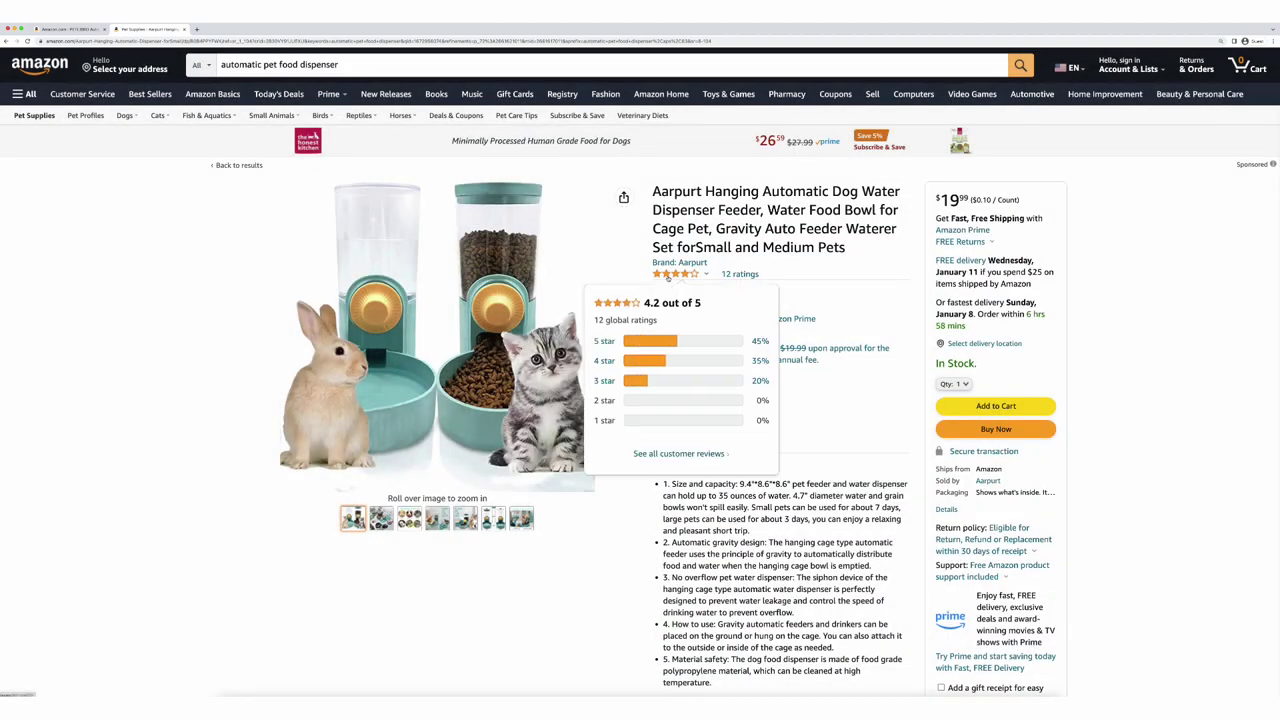